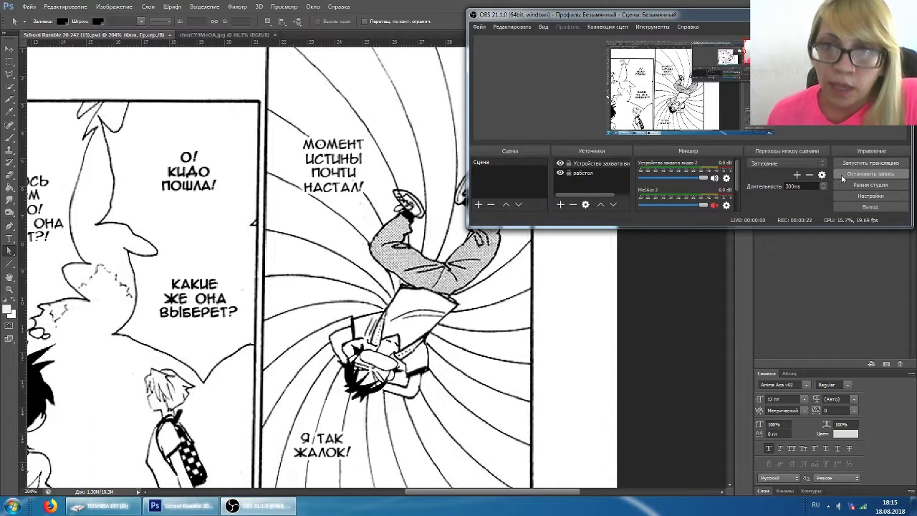
# - Switch from OBS to the manga page in Photoshop and expand its layer list
pyautogui.click(844, 179)
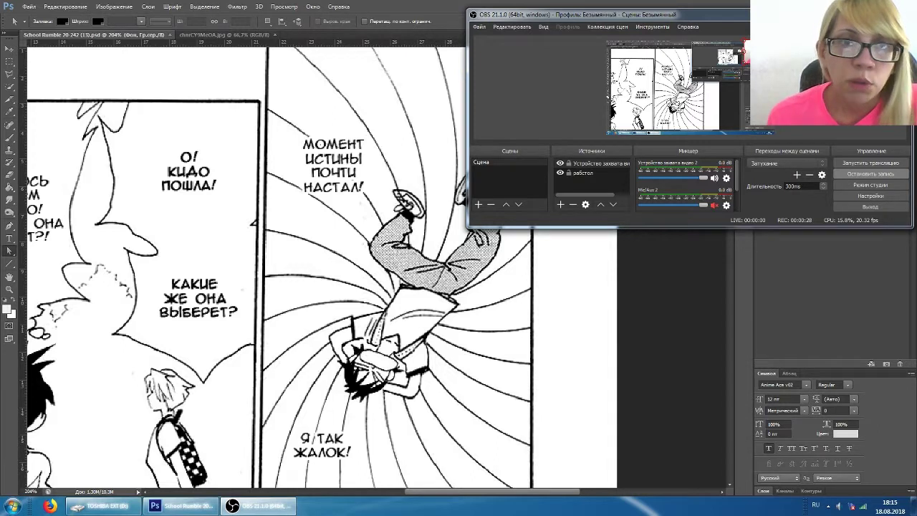
pyautogui.click(516, 5)
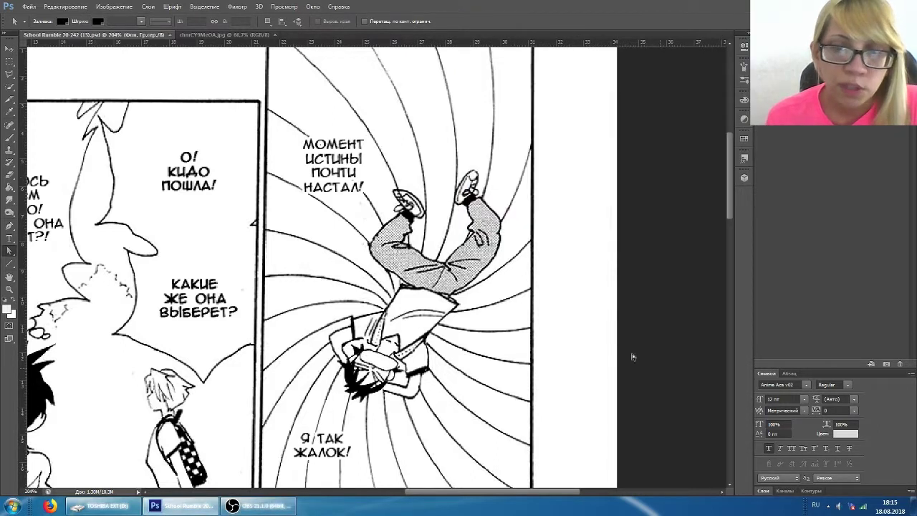
pyautogui.click(763, 492)
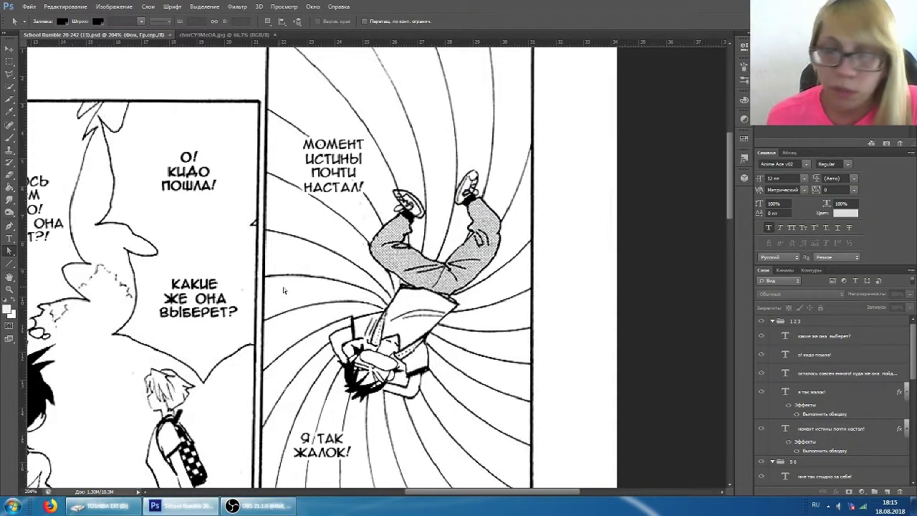
# - Collapse the 1 2 3, 5 6 and 4 layer groups, hide group 1 2 3 and show the jp layer
pyautogui.click(773, 462)
pyautogui.click(773, 321)
pyautogui.click(773, 344)
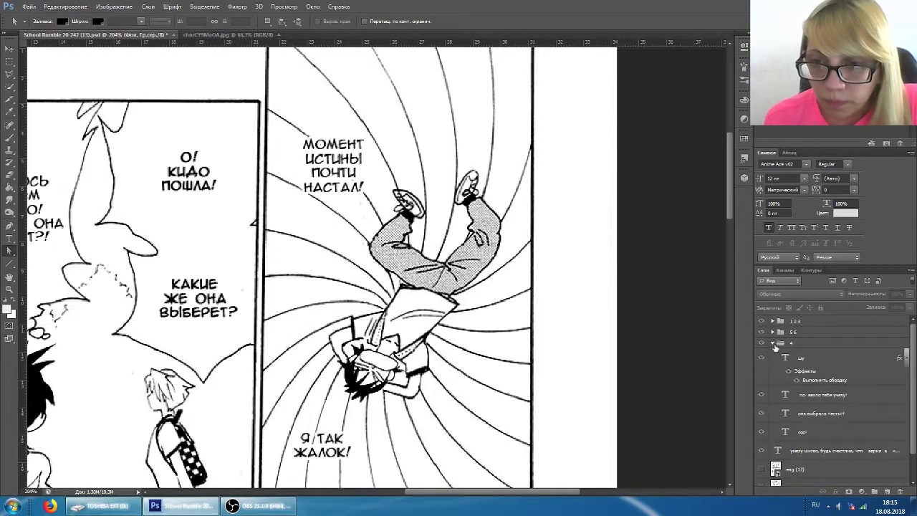
pyautogui.click(774, 345)
pyautogui.click(762, 321)
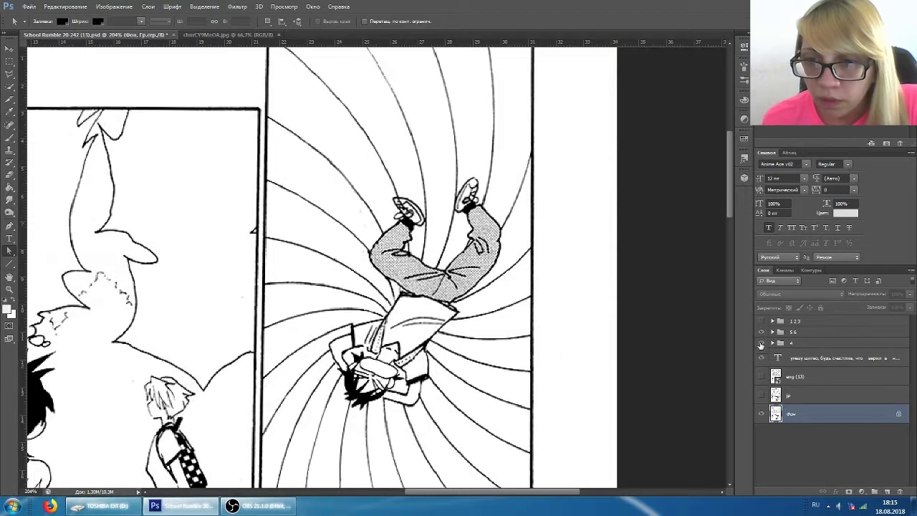
pyautogui.click(762, 396)
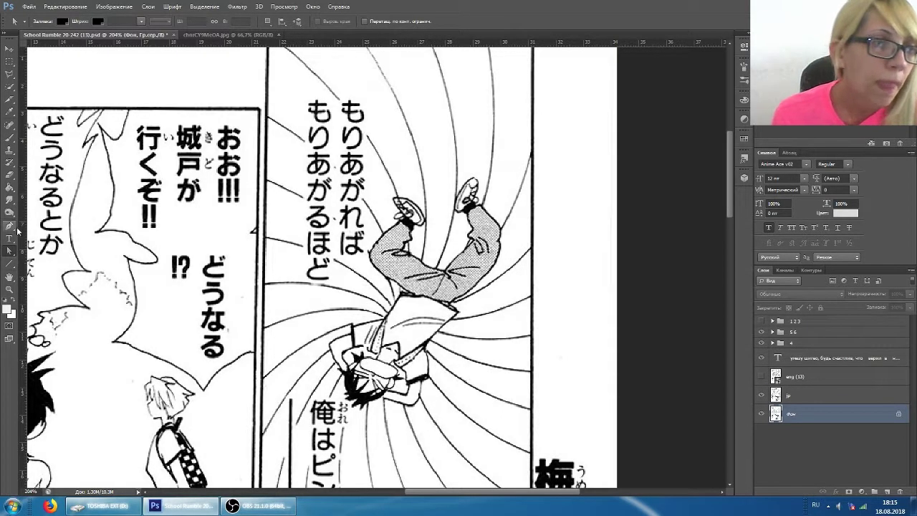
# - Activate the Pen tool and set its drawing mode to path (Контур)
pyautogui.click(10, 228)
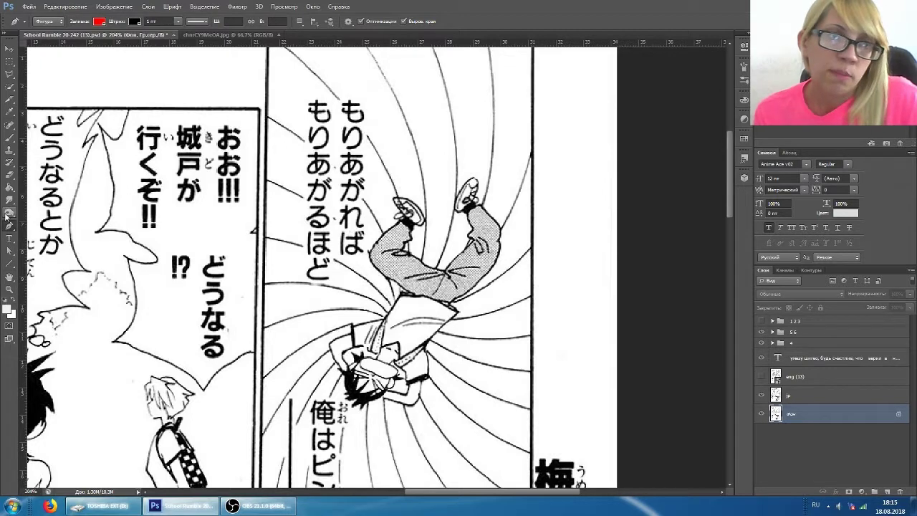
pyautogui.click(45, 22)
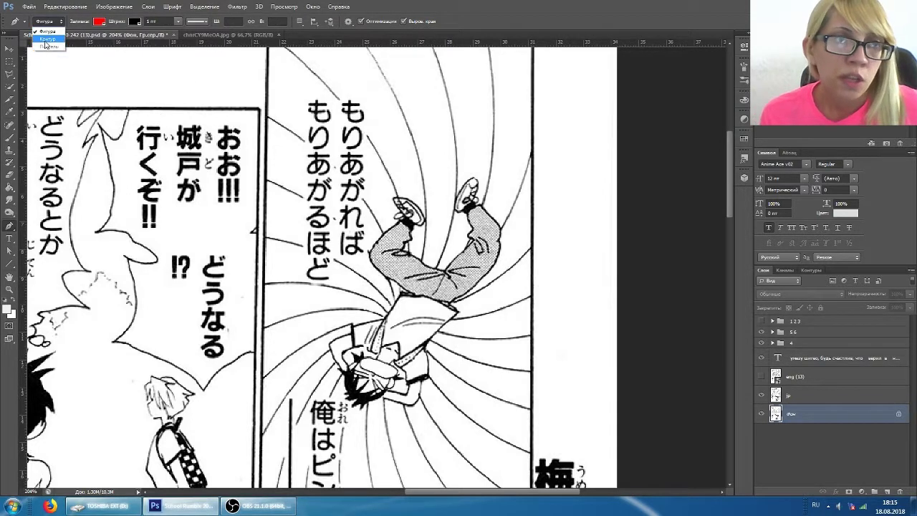
pyautogui.click(46, 40)
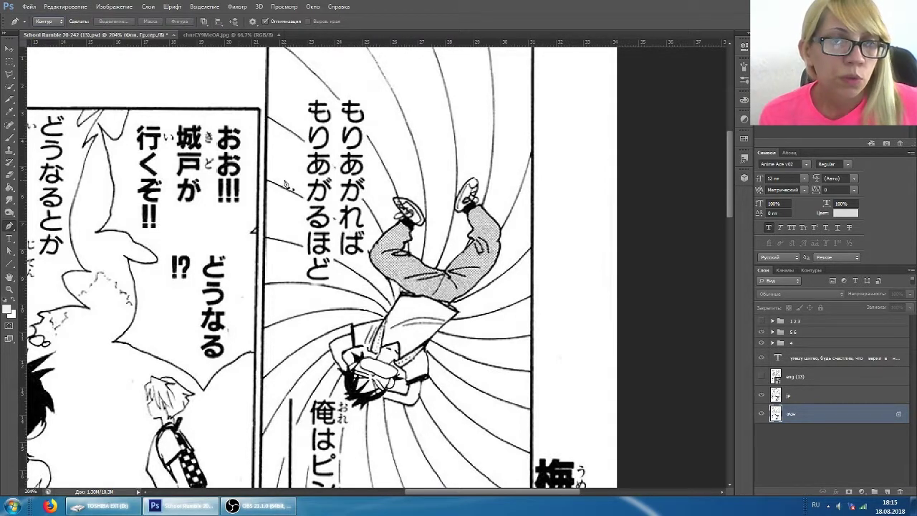
# - Try drawing a Pen path with straight and curved segments across the two upper manga panels, and discard it
pyautogui.click(194, 229)
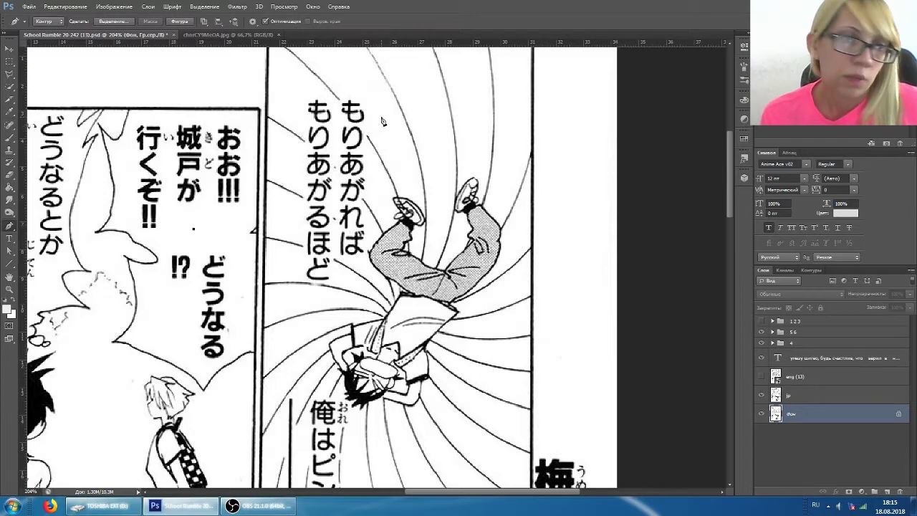
pyautogui.click(455, 86)
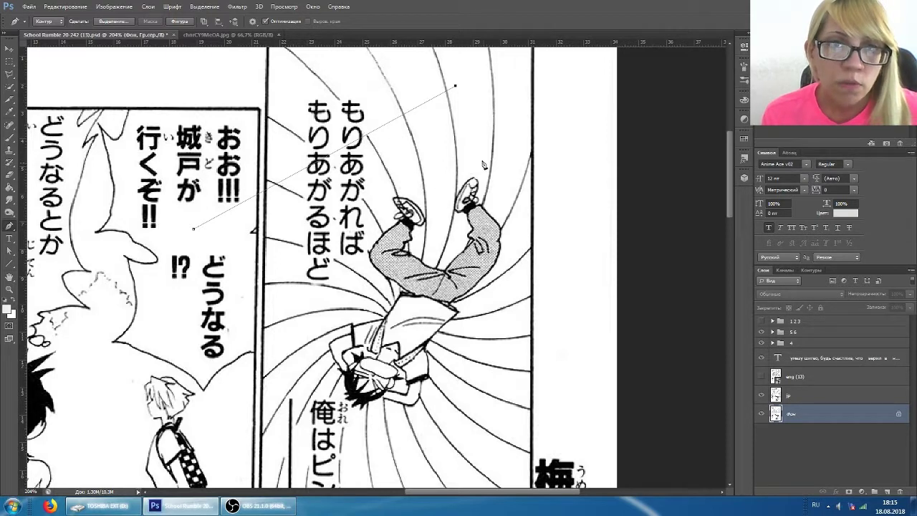
pyautogui.click(471, 180)
pyautogui.moveTo(474, 209); pyautogui.dragTo(423, 238)
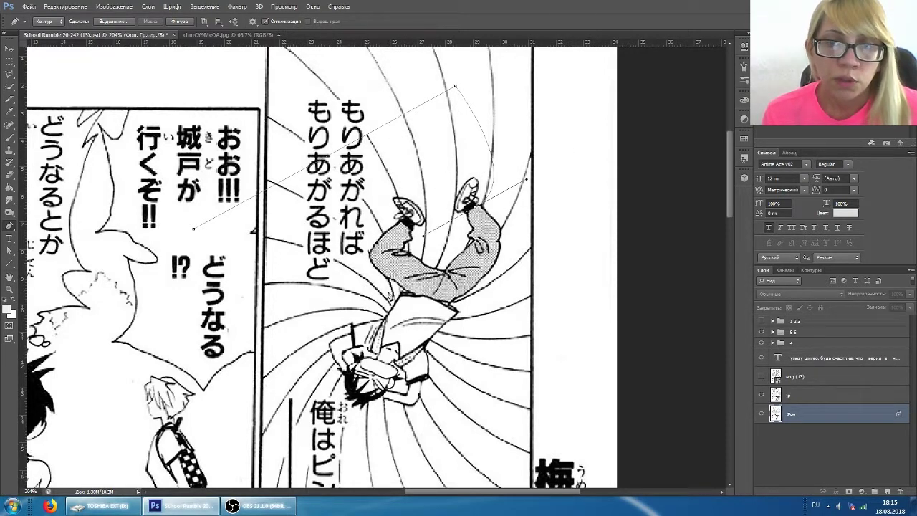
pyautogui.moveTo(266, 319); pyautogui.dragTo(124, 192)
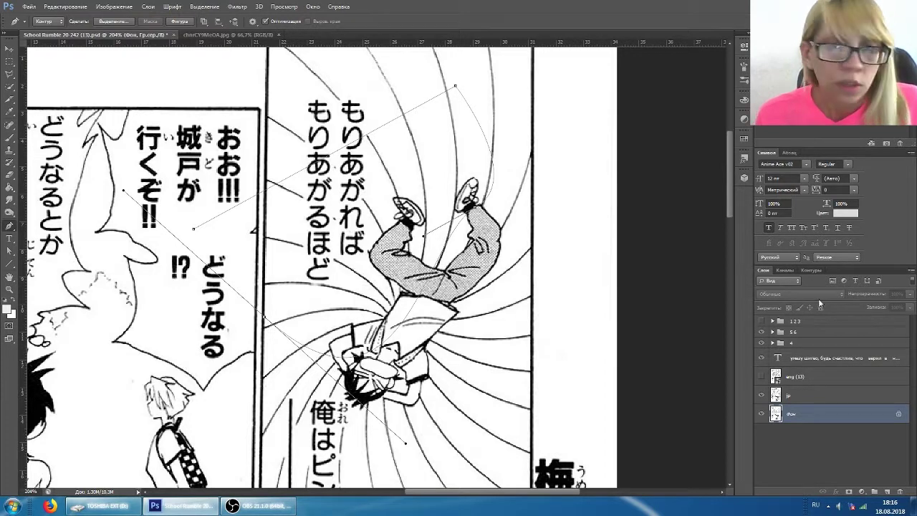
pyautogui.press('Escape')
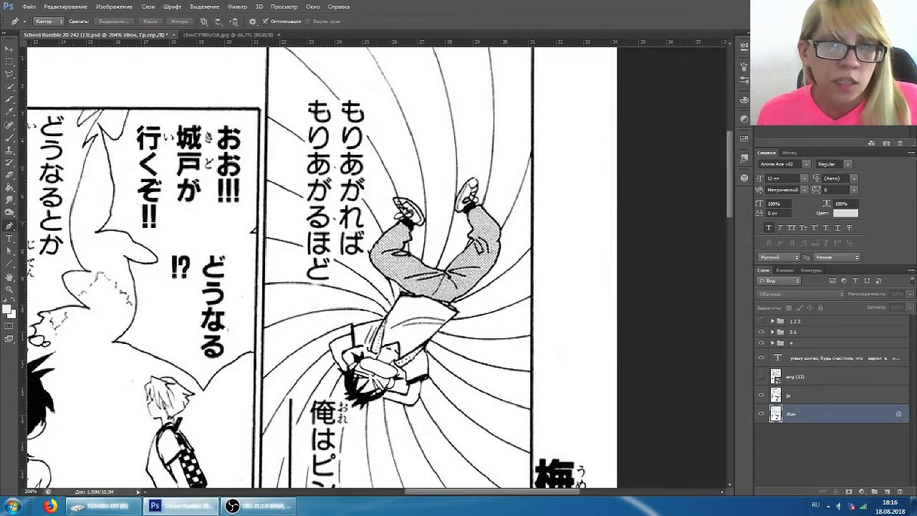
# - Duplicate the jp layer as jp копия
pyautogui.scroll(2, 369, 167)
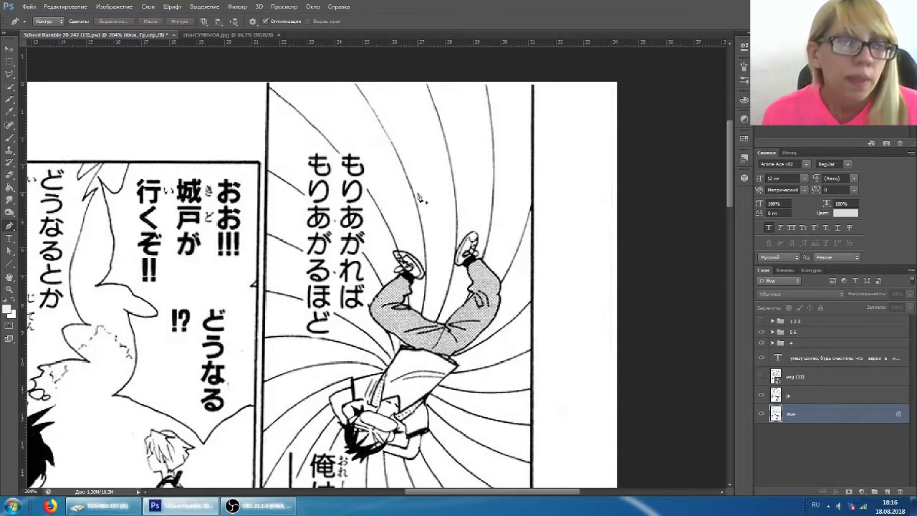
pyautogui.rightClick(817, 401)
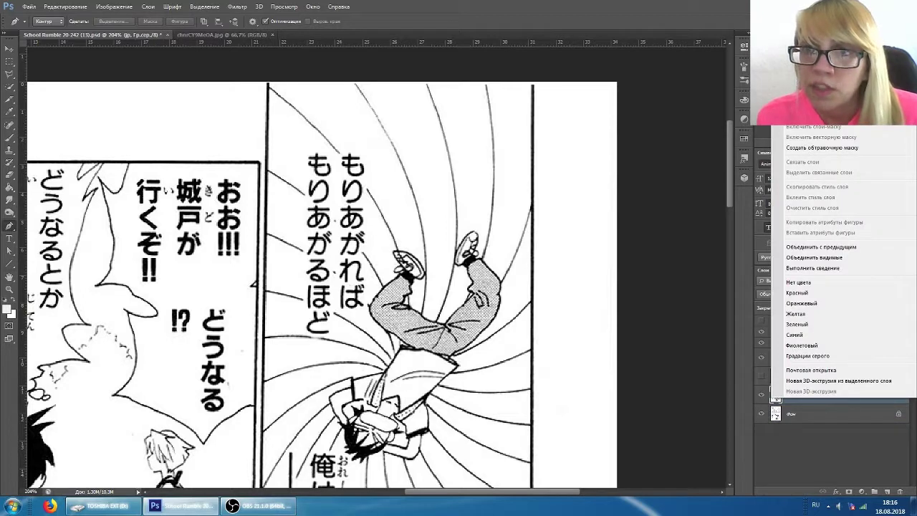
pyautogui.click(817, 53)
pyautogui.press('Return')
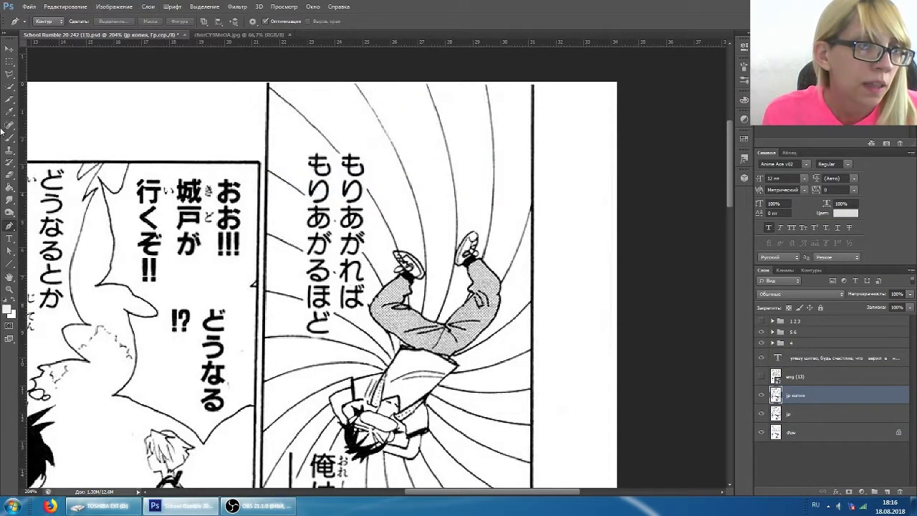
# - Set up a hard 21 px brush, test it over the Japanese text in the spiral panel, and undo the stroke
pyautogui.click(9, 138)
pyautogui.click(44, 24)
pyautogui.click(33, 49)
pyautogui.click(26, 52)
pyautogui.moveTo(292, 159)
pyautogui.mouseDown()
pyautogui.moveTo(326, 161)
pyautogui.moveTo(316, 155)
pyautogui.moveTo(323, 178)
pyautogui.mouseUp()
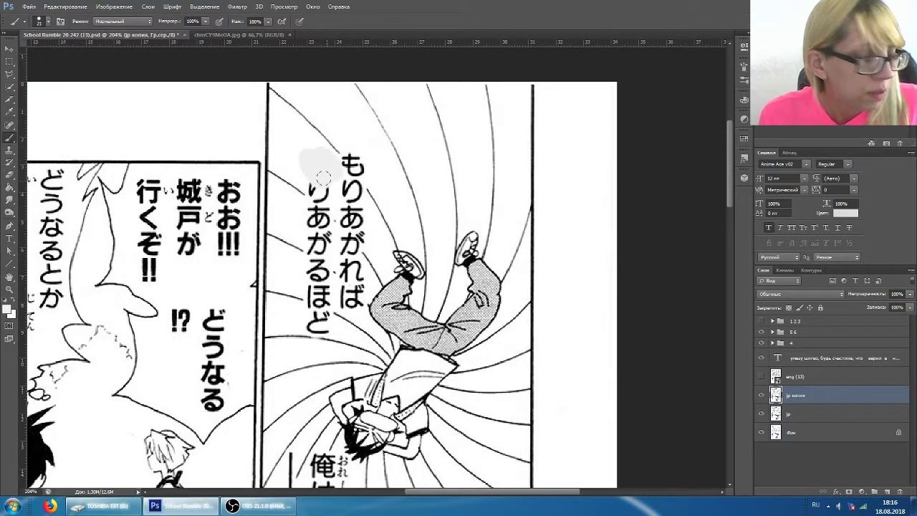
pyautogui.hotkey('ctrl', 'z')
# - Set the foreground colour to pure white and paint over the two upper columns of Japanese text in the spiral panel
pyautogui.click(12, 302)
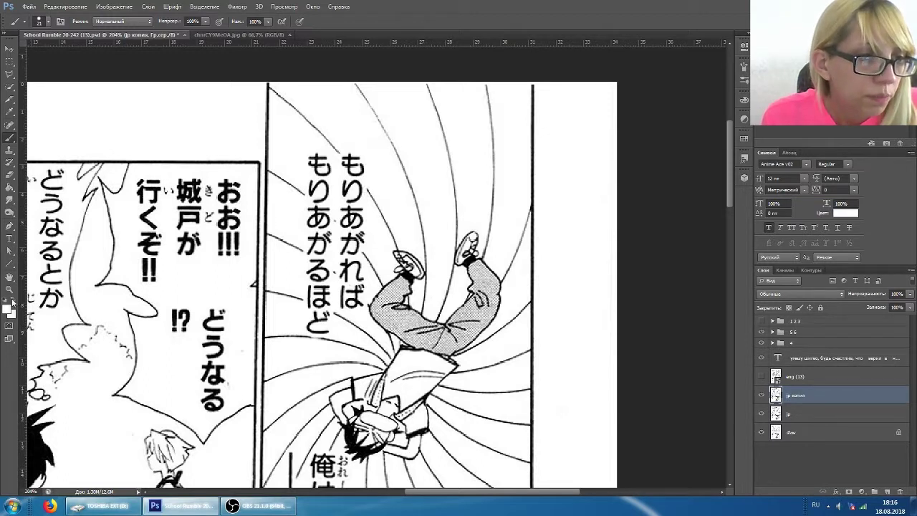
pyautogui.click(4, 303)
pyautogui.click(13, 303)
pyautogui.moveTo(314, 174)
pyautogui.mouseDown()
pyautogui.moveTo(342, 172)
pyautogui.moveTo(354, 156)
pyautogui.moveTo(324, 194)
pyautogui.moveTo(309, 174)
pyautogui.moveTo(311, 233)
pyautogui.moveTo(325, 205)
pyautogui.moveTo(334, 216)
pyautogui.moveTo(351, 177)
pyautogui.moveTo(345, 251)
pyautogui.moveTo(356, 221)
pyautogui.moveTo(353, 210)
pyautogui.moveTo(314, 244)
pyautogui.moveTo(312, 324)
pyautogui.moveTo(321, 320)
pyautogui.moveTo(317, 258)
pyautogui.moveTo(341, 302)
pyautogui.moveTo(351, 300)
pyautogui.moveTo(356, 277)
pyautogui.moveTo(344, 236)
pyautogui.mouseUp()
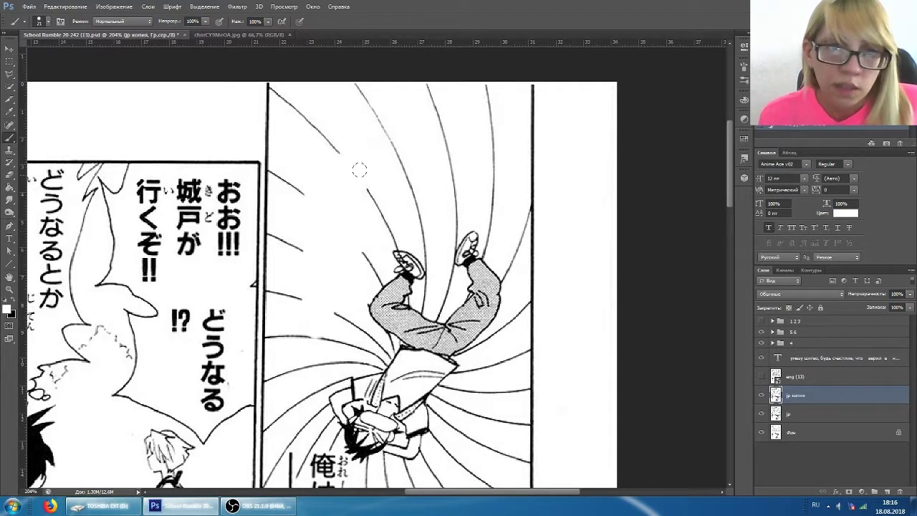
# - Redraw the missing piece of the cloud outline above the light-haired character's head with a black 1 px brush
pyautogui.scroll(-3, 229, 289)
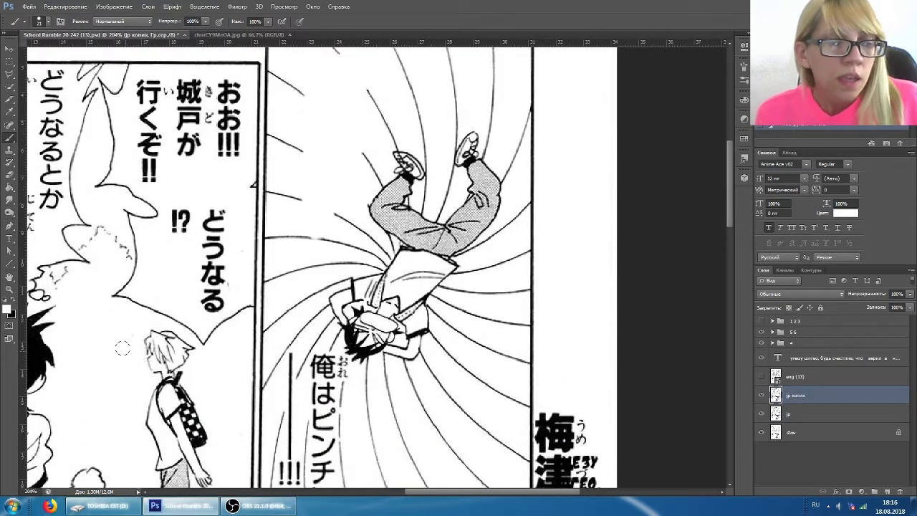
pyautogui.hscroll(-3, 155, 338)
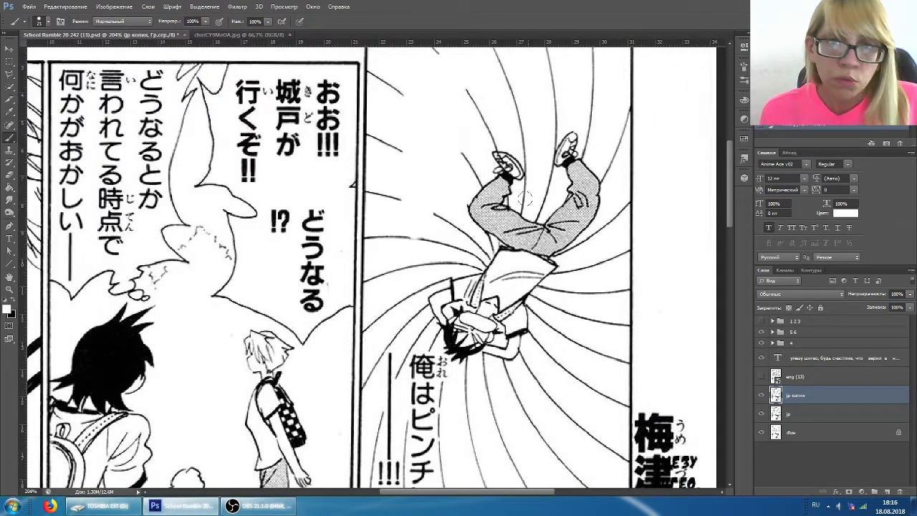
pyautogui.hscroll(-2, 375, 267)
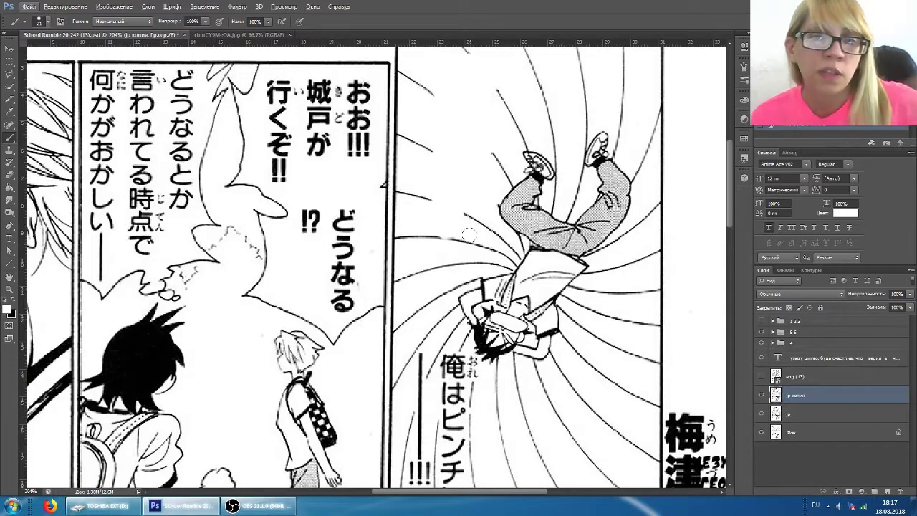
pyautogui.scroll(5, 287, 337)
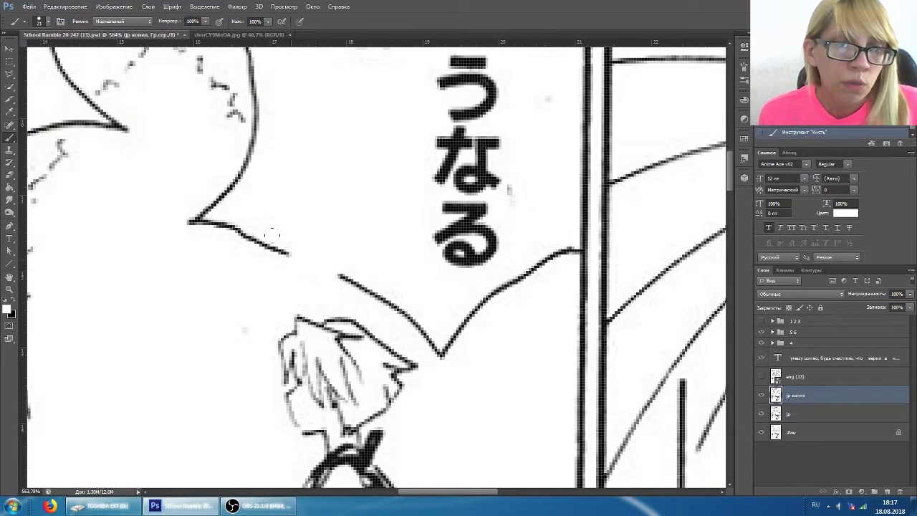
pyautogui.click(40, 22)
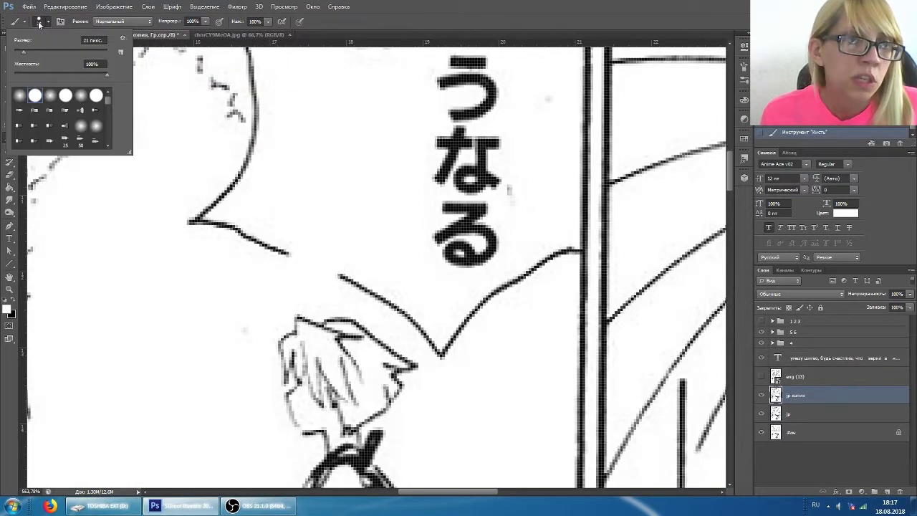
pyautogui.moveTo(33, 52); pyautogui.dragTo(2, 52)
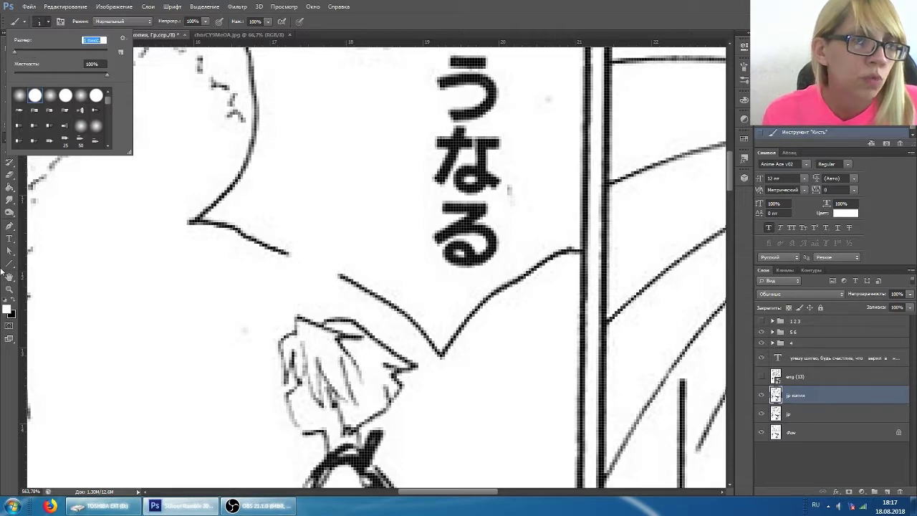
pyautogui.click(14, 301)
pyautogui.moveTo(289, 253); pyautogui.dragTo(340, 276)
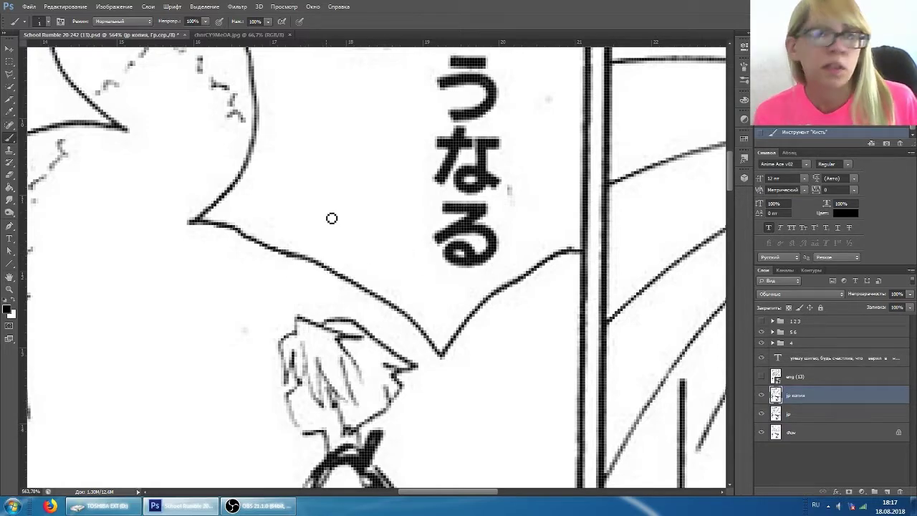
# - Try drawing a long straight black brush line diagonally across the upper part of the spiral panel, and undo it
pyautogui.scroll(-5, 248, 250)
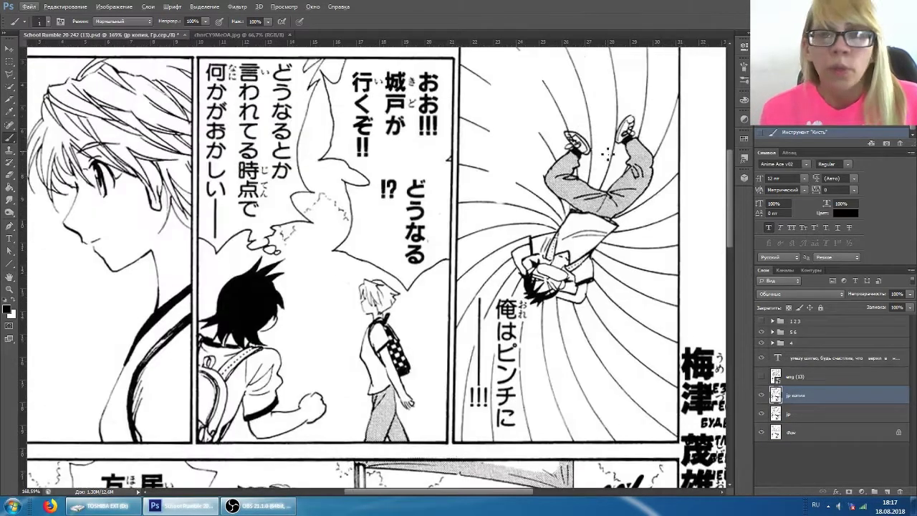
pyautogui.scroll(2, 557, 154)
pyautogui.hscroll(3, 502, 137)
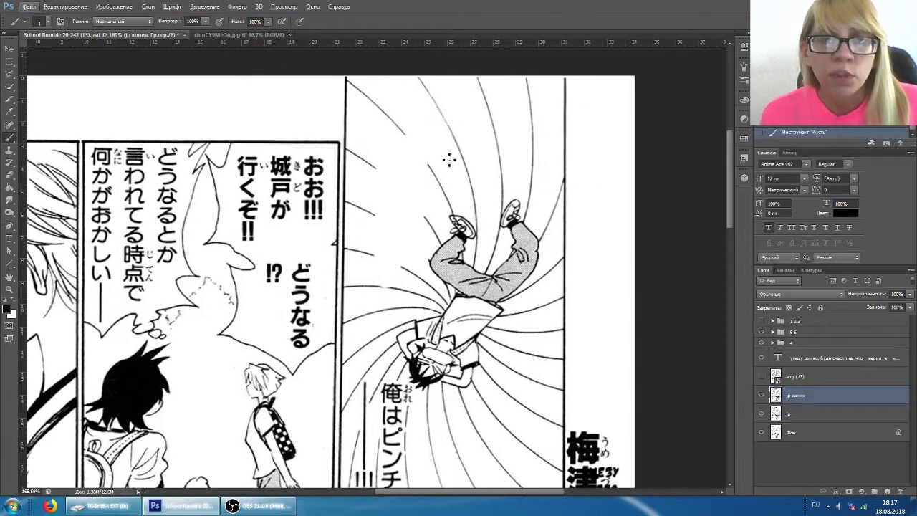
pyautogui.scroll(4, 511, 192)
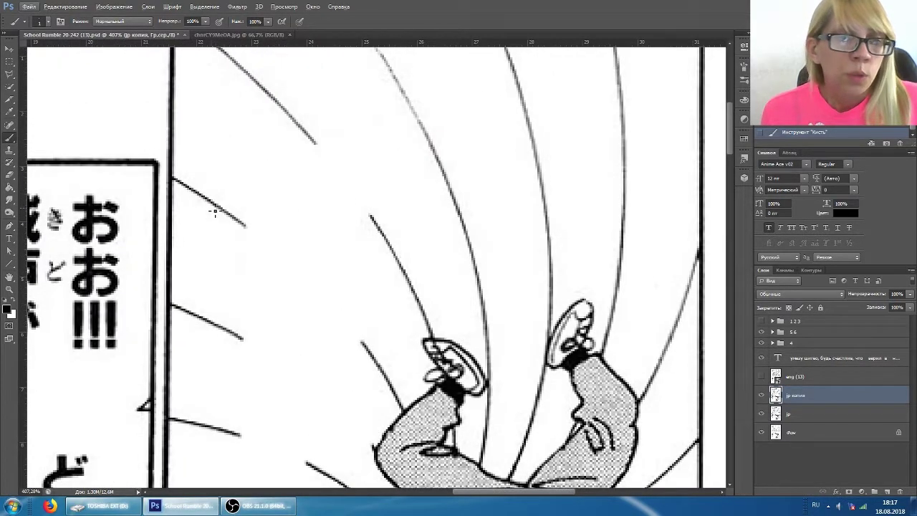
pyautogui.click(175, 236)
pyautogui.keyDown('shift'); pyautogui.click(625, 108); pyautogui.keyUp('shift')
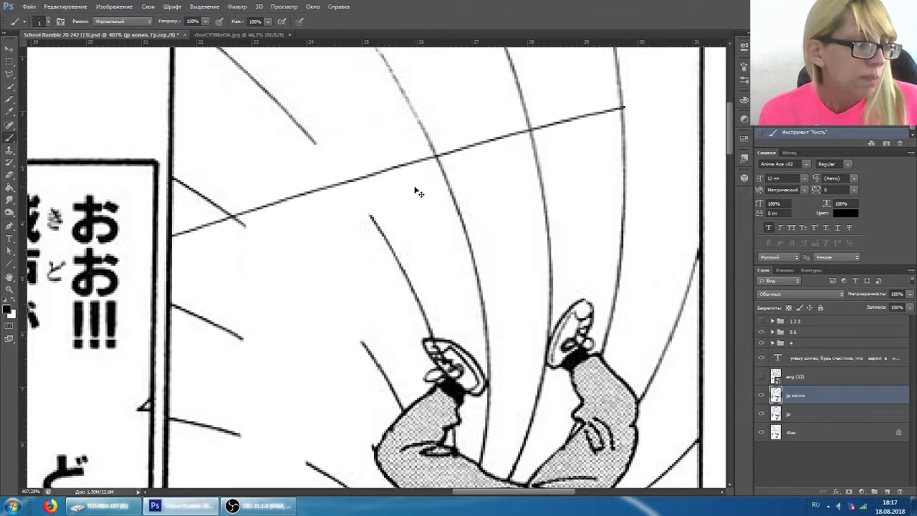
pyautogui.hotkey('ctrl', 'z')
# - Try drawing a diagonal black shape 15 px thick across the spiral panel with the Line tool, and undo it
pyautogui.scroll(2, 242, 194)
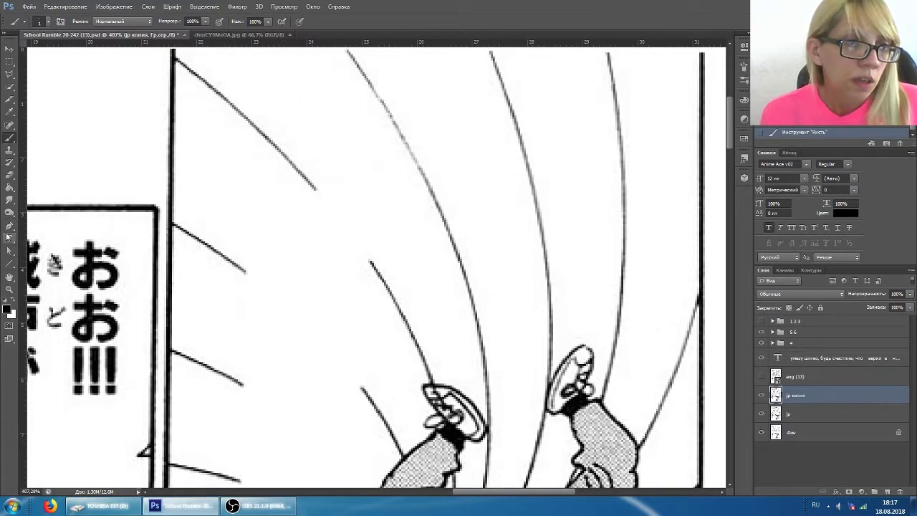
pyautogui.click(10, 264)
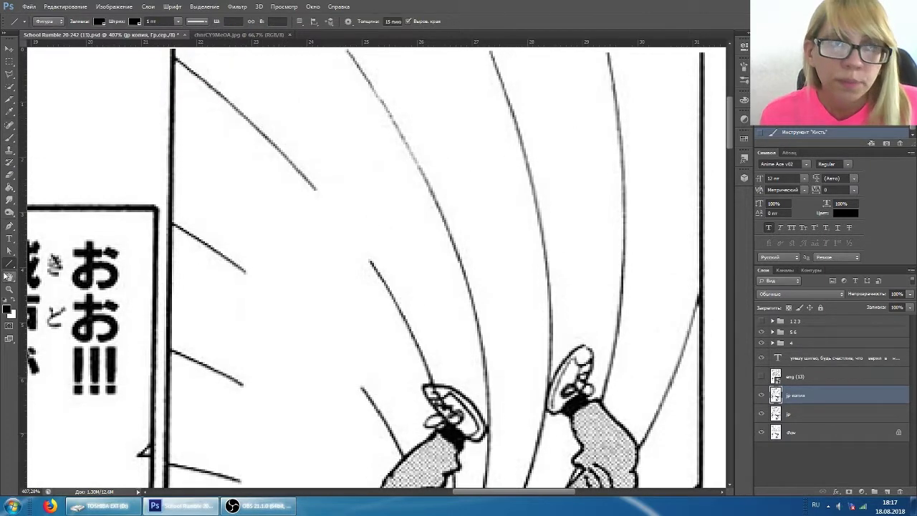
pyautogui.moveTo(223, 334); pyautogui.dragTo(542, 165)
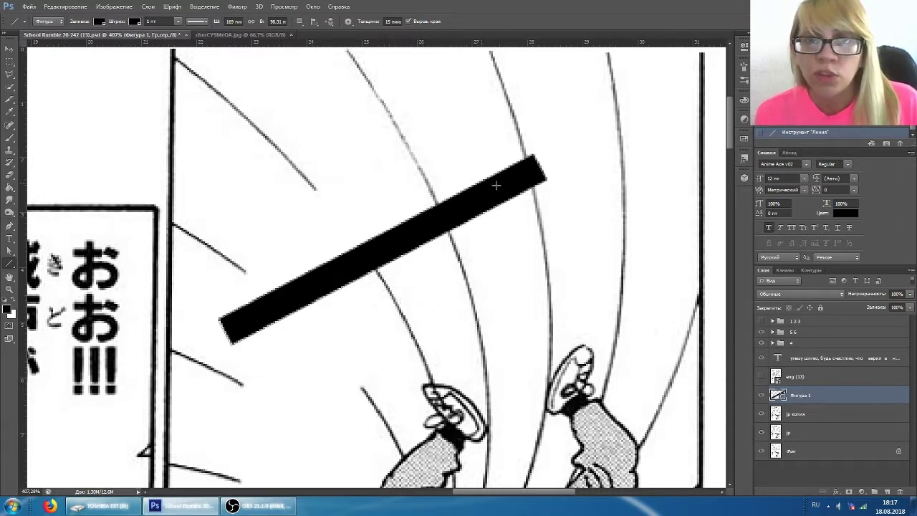
pyautogui.hotkey('ctrl', 'z')
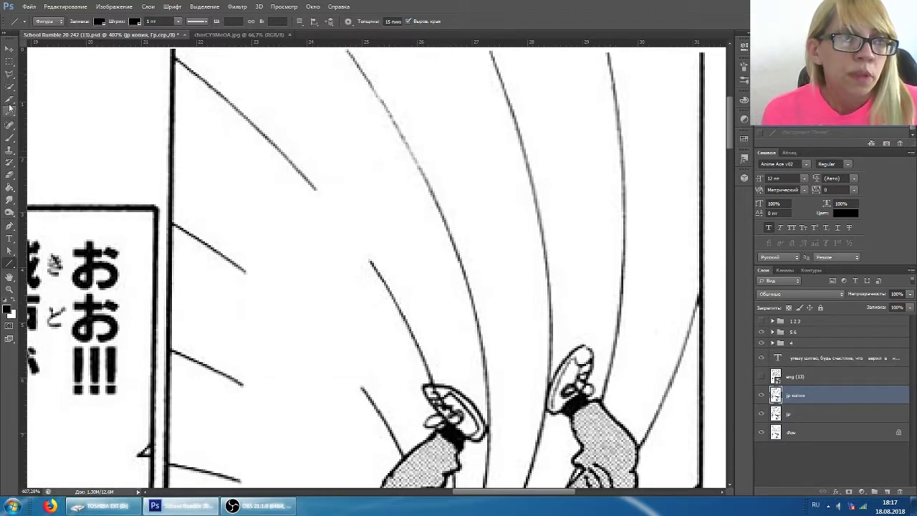
# - Redraw the missing piece of the uppermost interrupted line in the spiral panel with the black 1 px brush
pyautogui.click(9, 138)
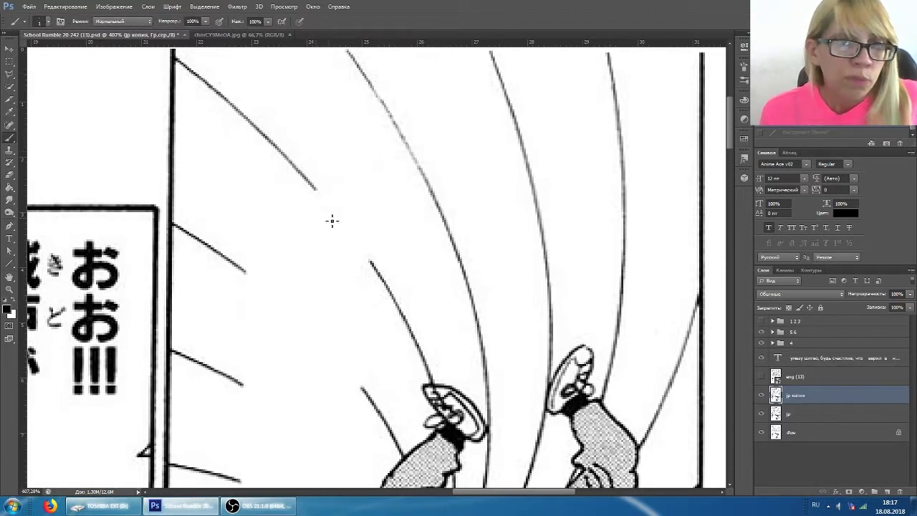
pyautogui.scroll(3, 365, 252)
pyautogui.scroll(1, 251, 111)
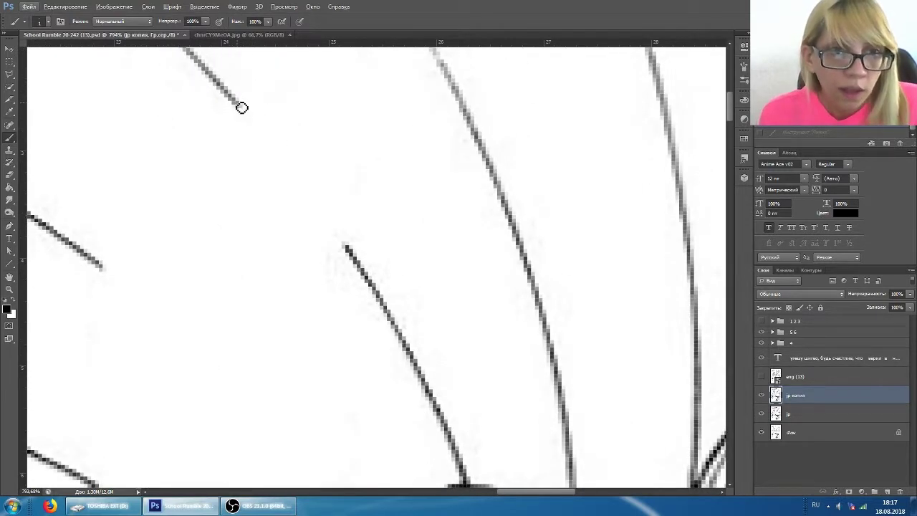
pyautogui.moveTo(239, 106)
pyautogui.mouseDown()
pyautogui.moveTo(352, 270)
pyautogui.moveTo(351, 249)
pyautogui.moveTo(314, 212)
pyautogui.moveTo(239, 102)
pyautogui.mouseUp()
pyautogui.hotkey('ctrl', 'z')
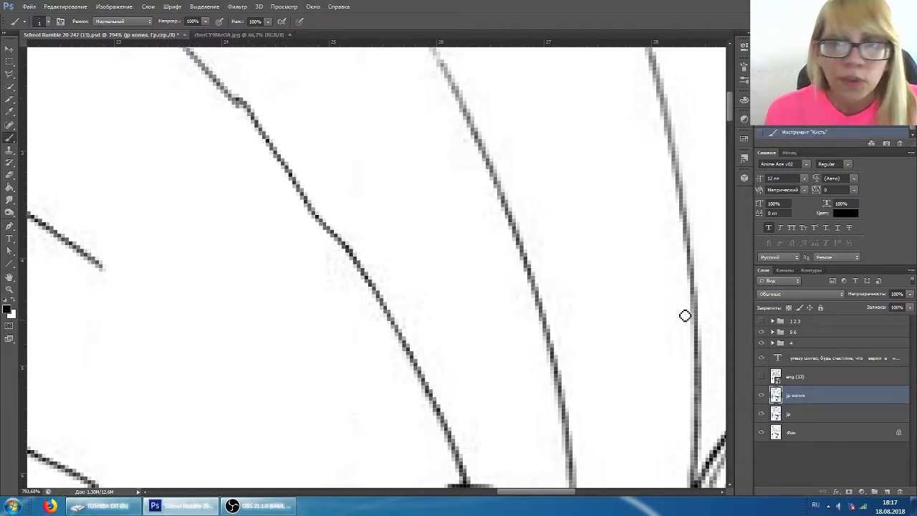
# - Hide the cleaned page copy and compare its redrawn spiral line with the lines of the original page
pyautogui.click(761, 395)
pyautogui.click(761, 395)
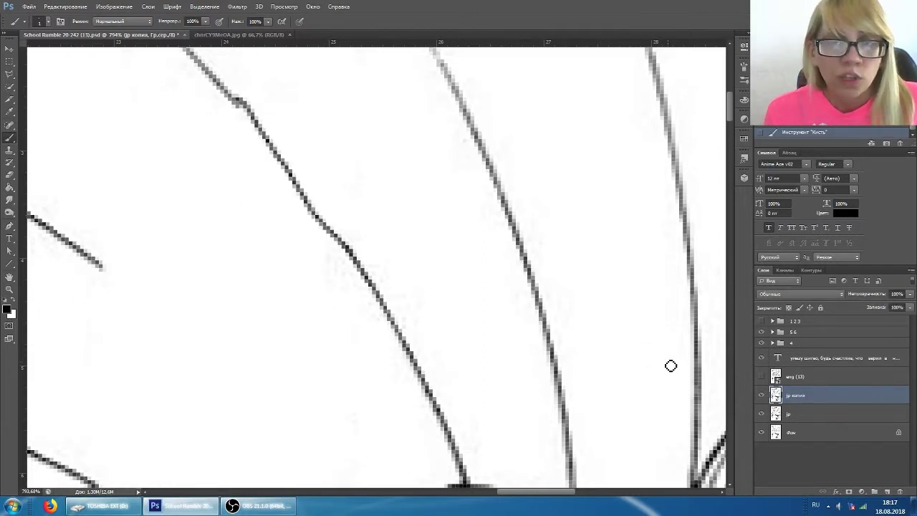
pyautogui.click(762, 395)
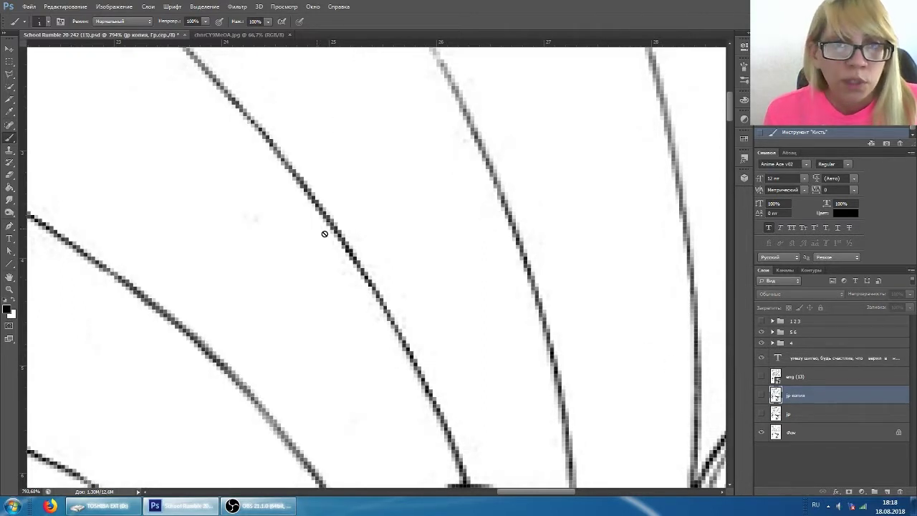
pyautogui.scroll(3, 270, 182)
pyautogui.scroll(-3, 271, 186)
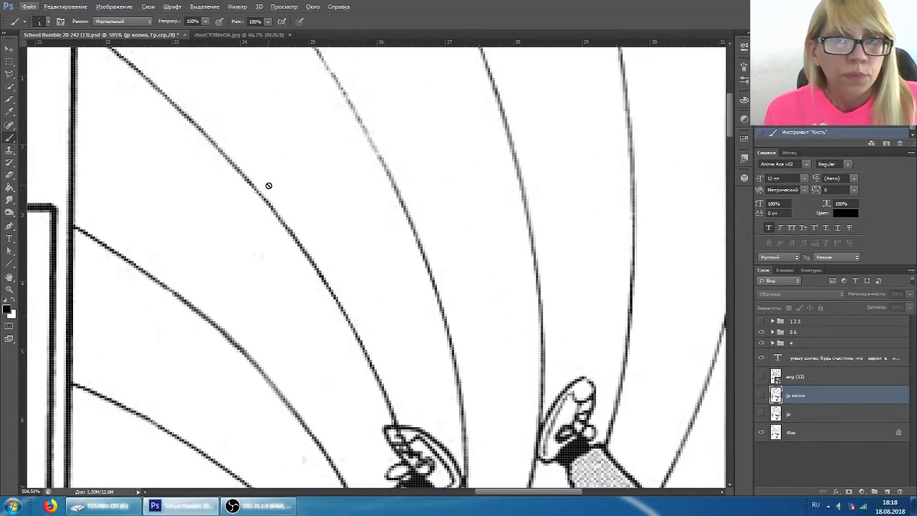
pyautogui.scroll(1, 266, 184)
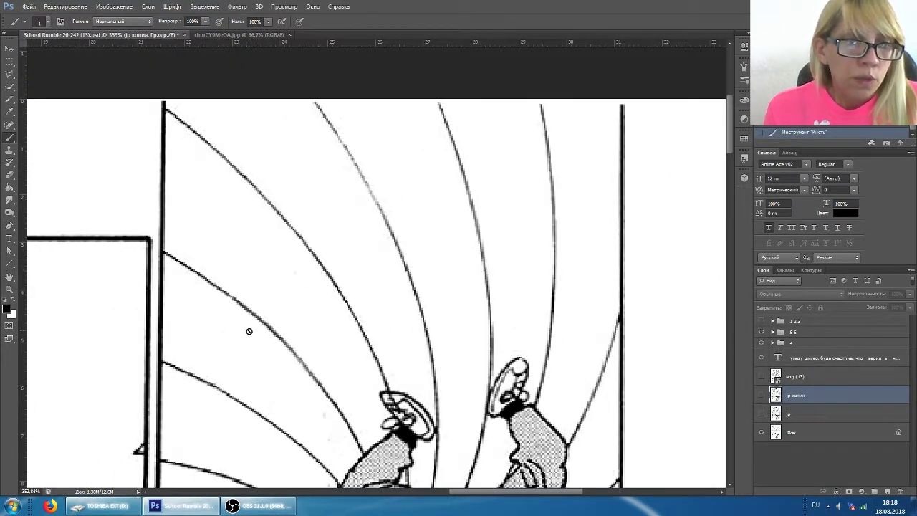
pyautogui.scroll(-1, 247, 330)
pyautogui.hscroll(-2, 248, 329)
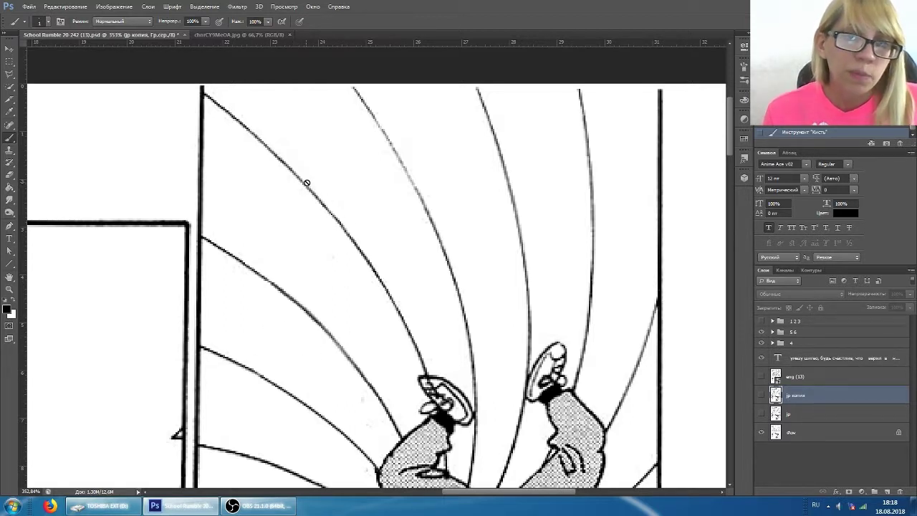
pyautogui.scroll(-3, 392, 314)
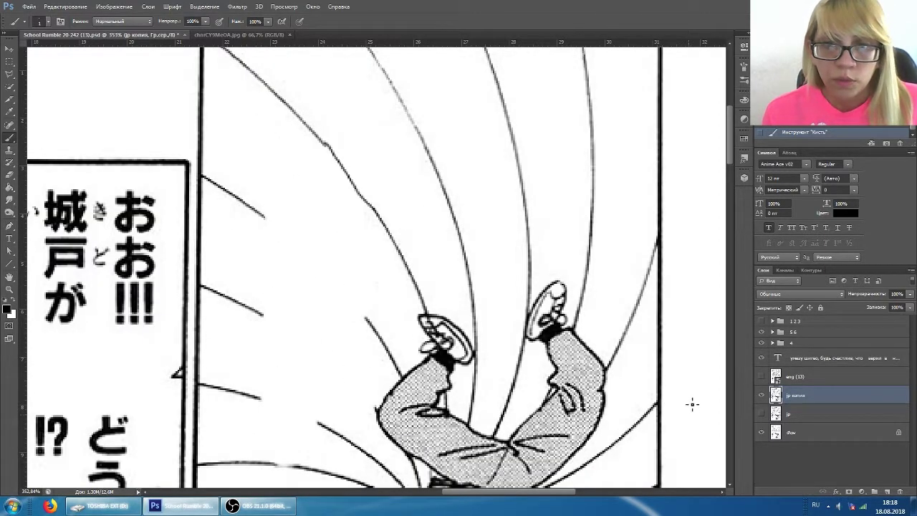
# - Compare the English version of the spiral panel with the original page underneath
pyautogui.click(761, 376)
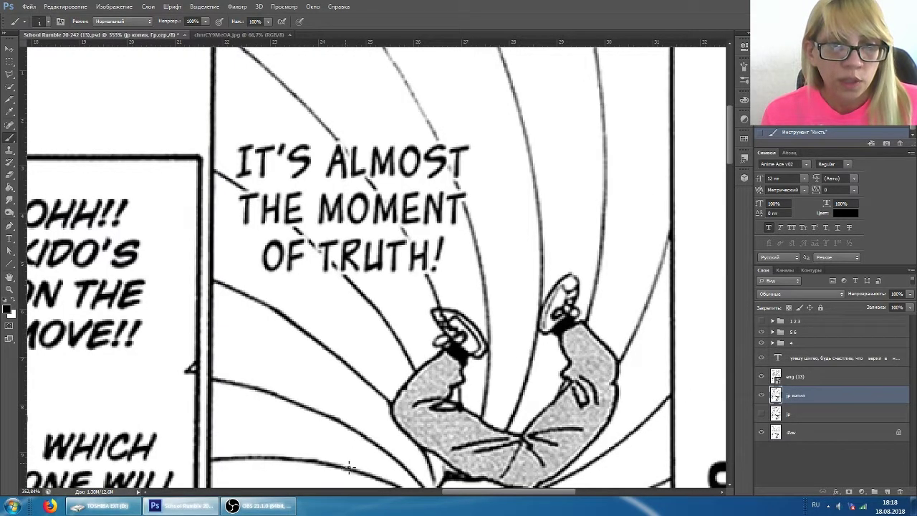
pyautogui.click(761, 376)
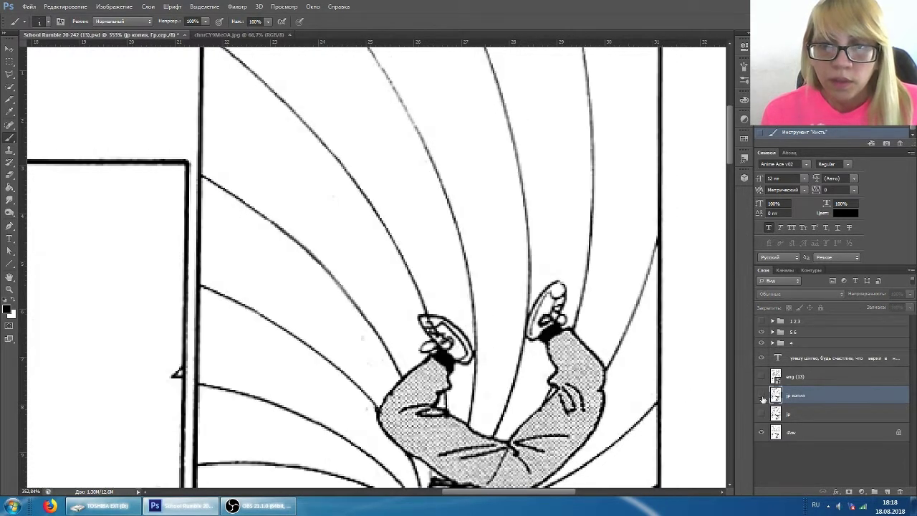
pyautogui.click(761, 395)
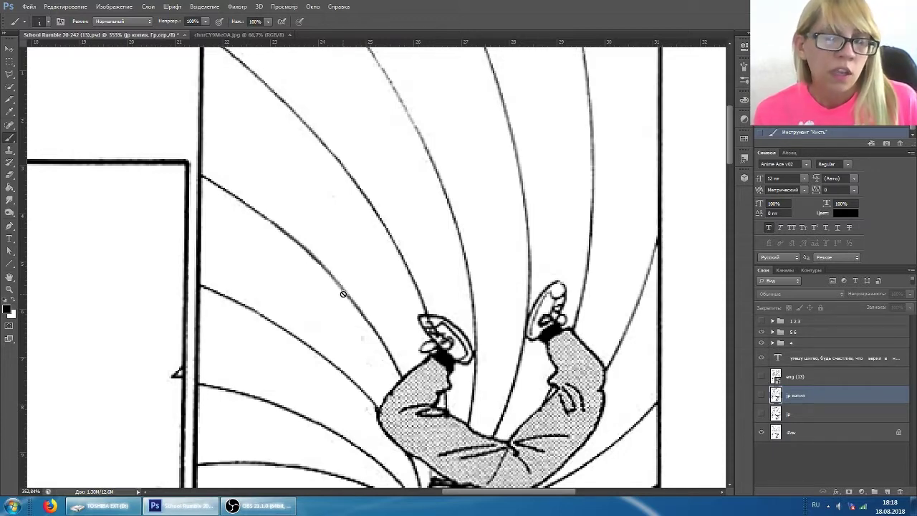
pyautogui.scroll(3, 349, 296)
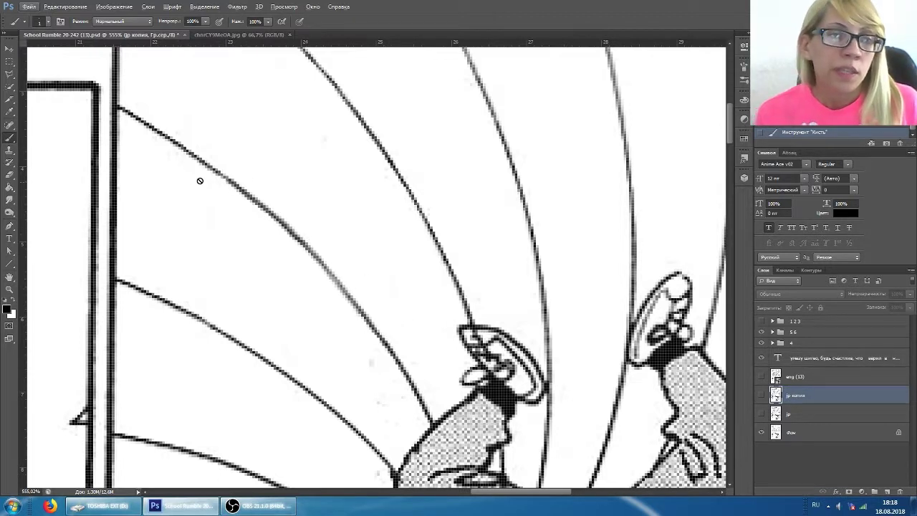
# - On the cleaned copy, bridge the gap in the second spiral line with the black brush and switch the foreground colour to white
pyautogui.click(761, 413)
pyautogui.click(761, 395)
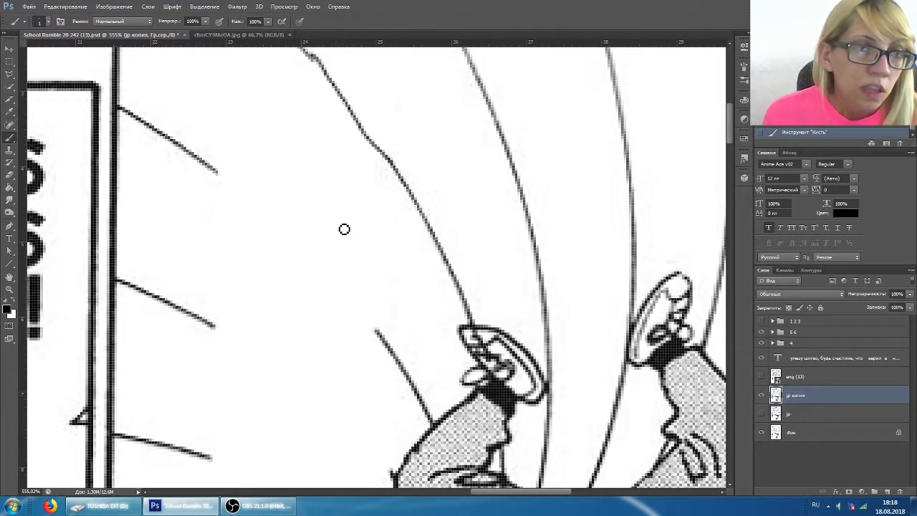
pyautogui.moveTo(220, 176); pyautogui.dragTo(372, 325)
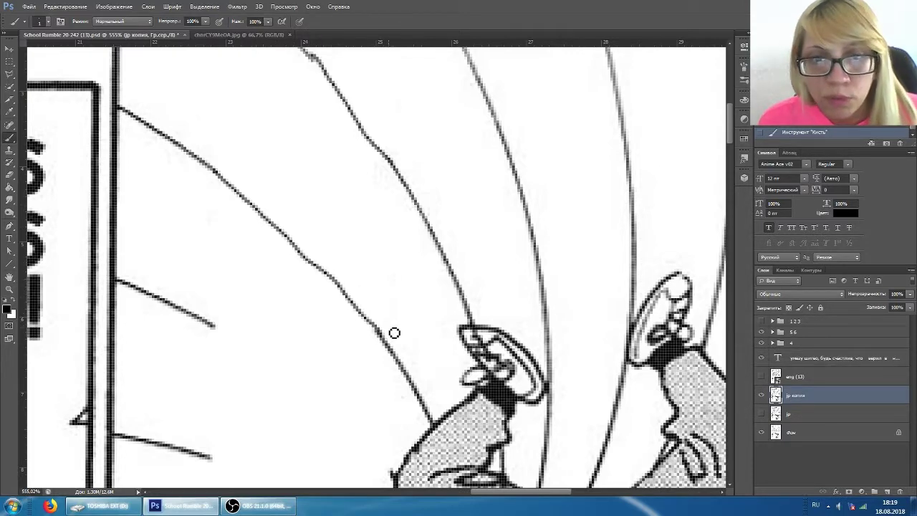
pyautogui.moveTo(383, 334)
pyautogui.mouseDown()
pyautogui.moveTo(335, 287)
pyautogui.moveTo(348, 291)
pyautogui.moveTo(334, 281)
pyautogui.moveTo(345, 288)
pyautogui.moveTo(344, 262)
pyautogui.moveTo(344, 284)
pyautogui.mouseUp()
pyautogui.press('x')
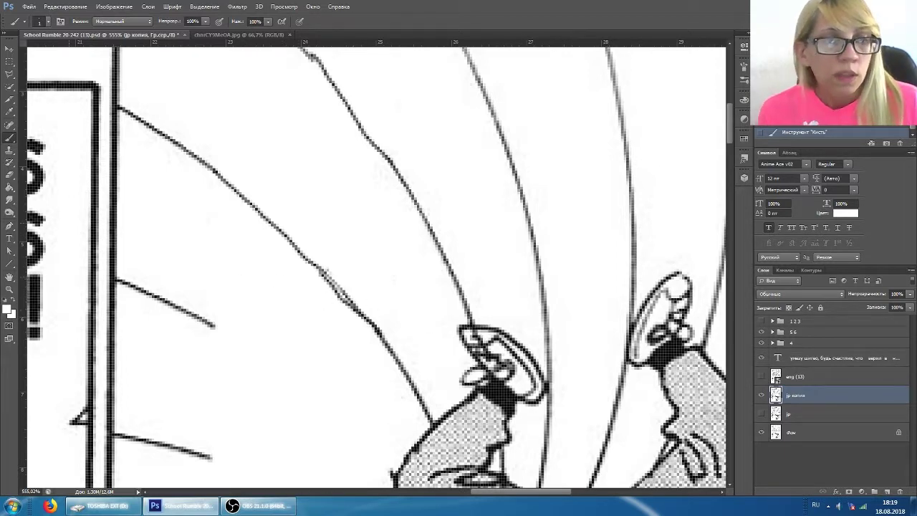
# - Pick the Pen tool, hide the cleaned copy and examine the lines in the original spiral and cloud panels
pyautogui.click(9, 227)
pyautogui.scroll(-1, 380, 315)
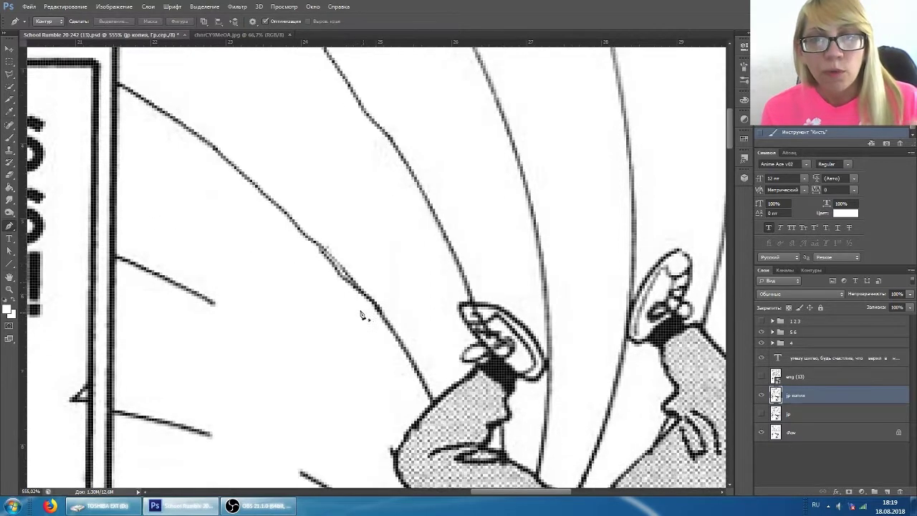
pyautogui.scroll(-1, 362, 315)
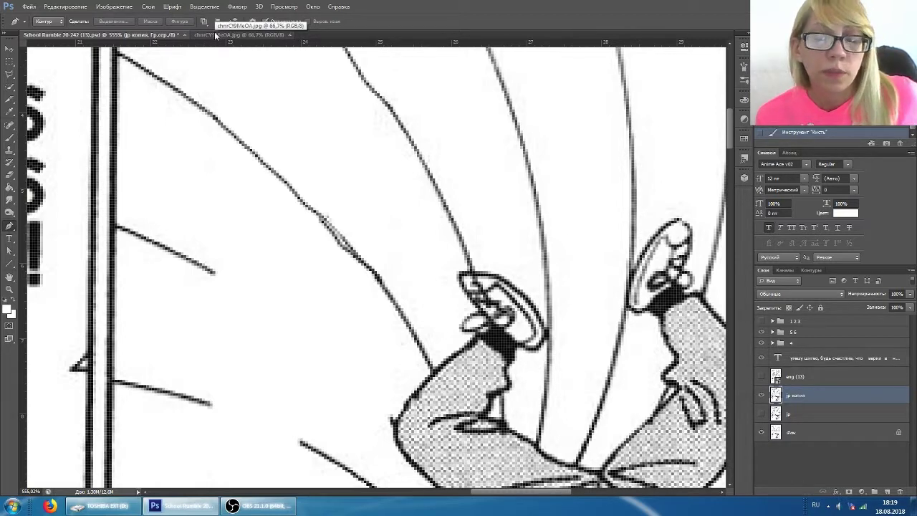
pyautogui.scroll(3, 280, 164)
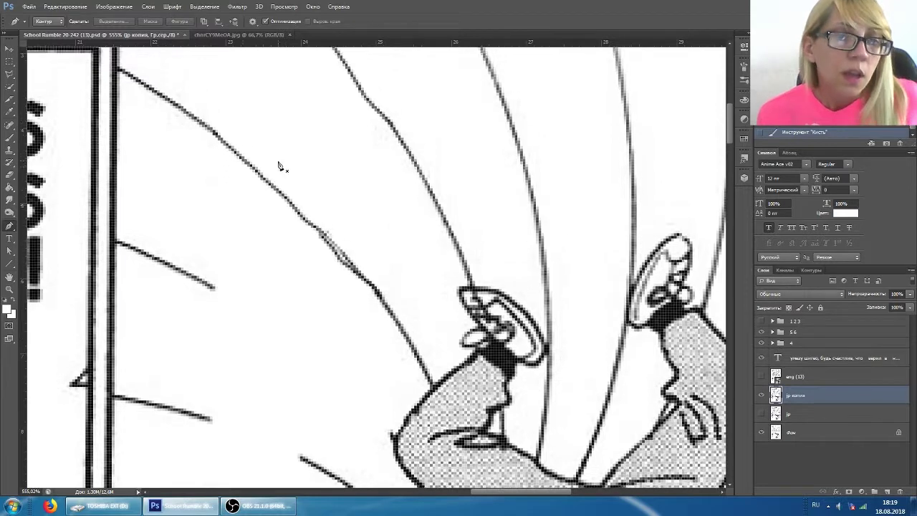
pyautogui.scroll(-4, 322, 188)
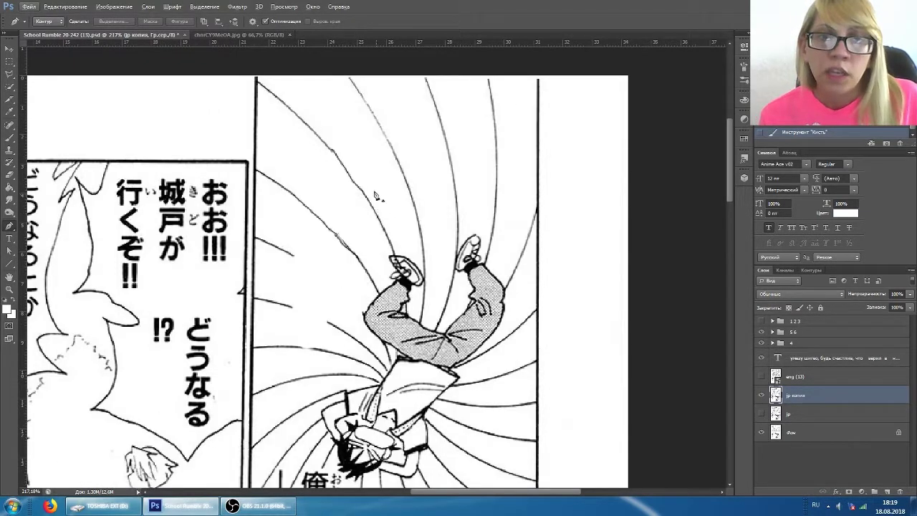
pyautogui.click(762, 395)
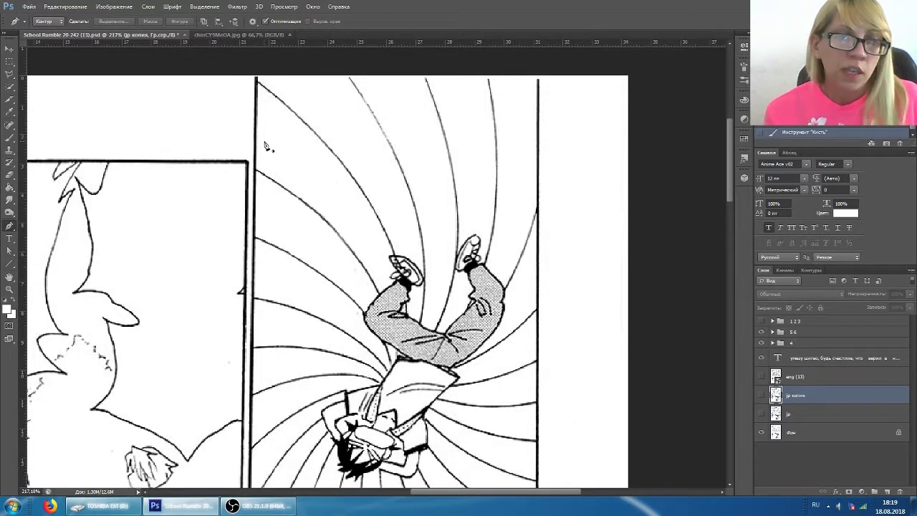
pyautogui.scroll(-3, 111, 241)
pyautogui.hscroll(-3, 119, 273)
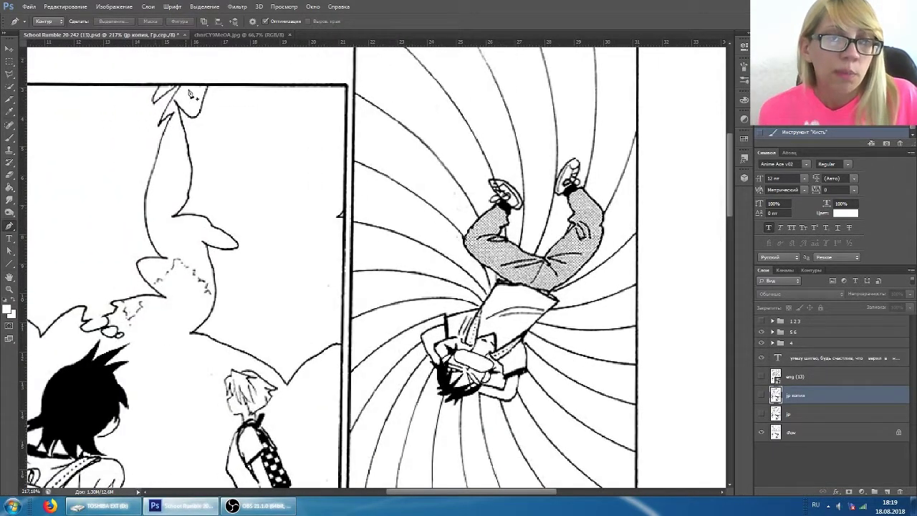
pyautogui.scroll(-2, 172, 228)
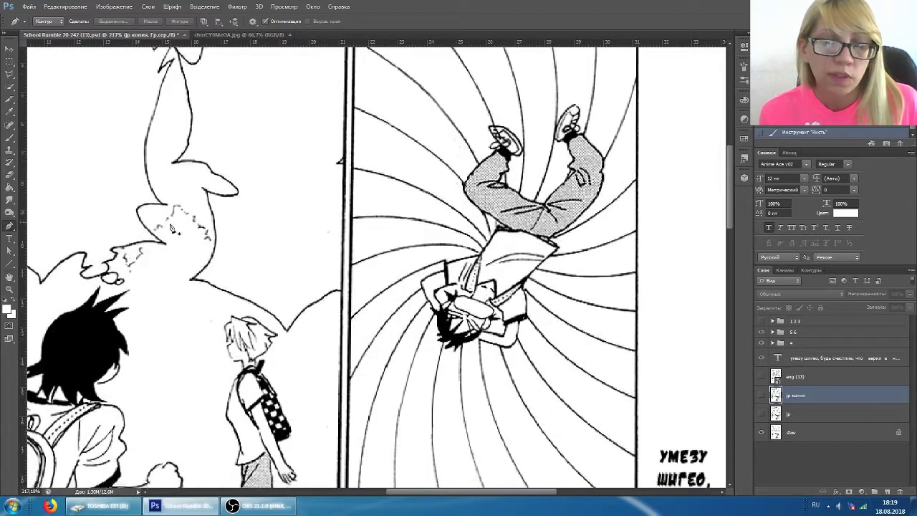
pyautogui.scroll(-4, 172, 228)
pyautogui.scroll(1, 185, 277)
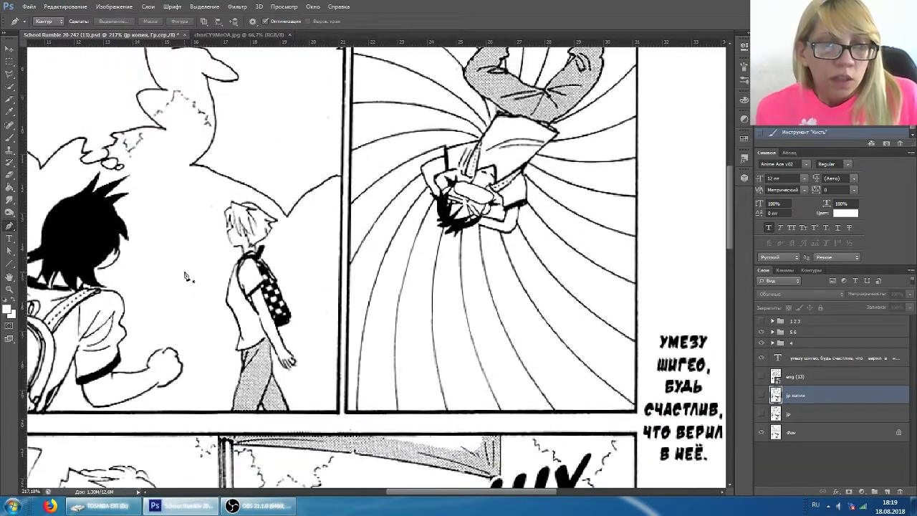
pyautogui.scroll(2, 185, 277)
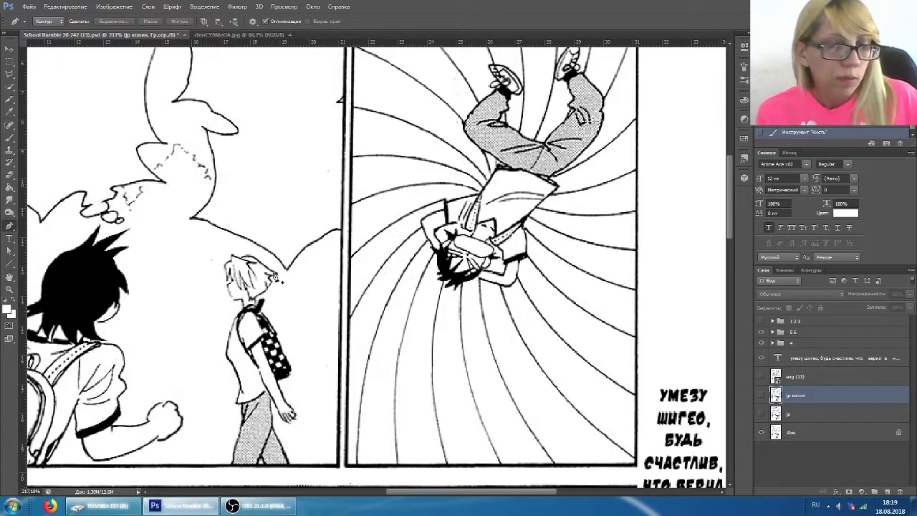
# - Switch to the duck colouring page, focus on the sailor cap and keep the Pen tool in Path (Контур) mode
pyautogui.click(266, 36)
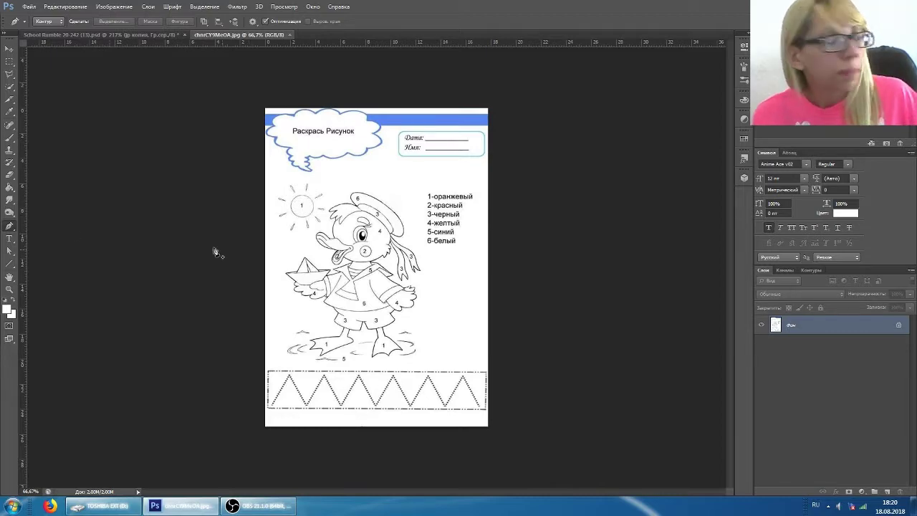
pyautogui.scroll(5, 373, 200)
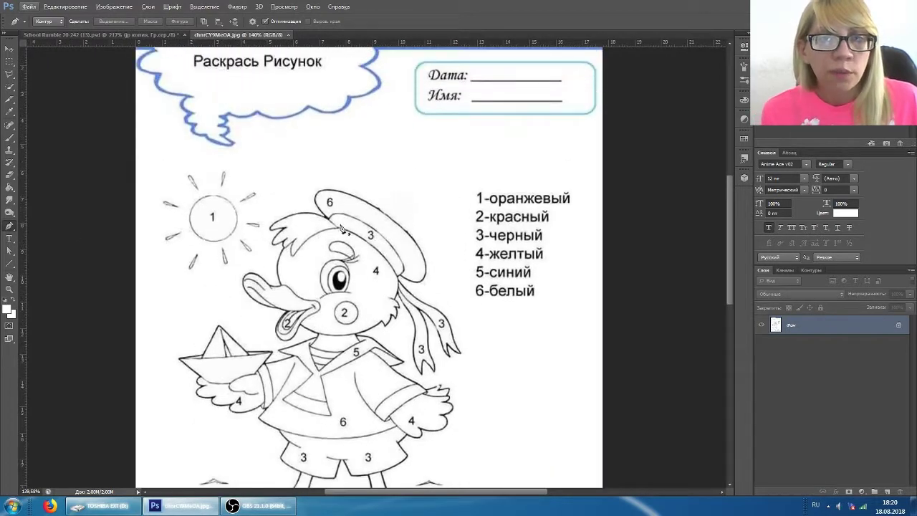
pyautogui.scroll(6, 395, 253)
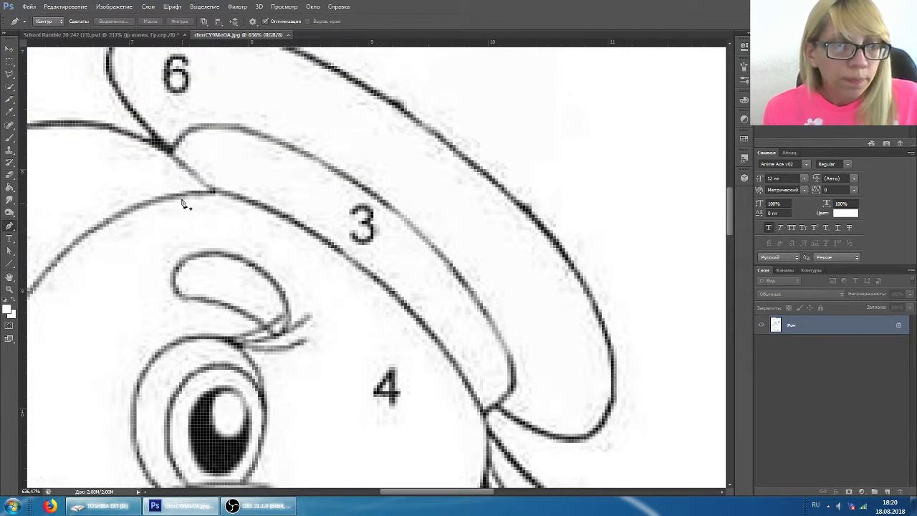
pyautogui.scroll(3, 154, 211)
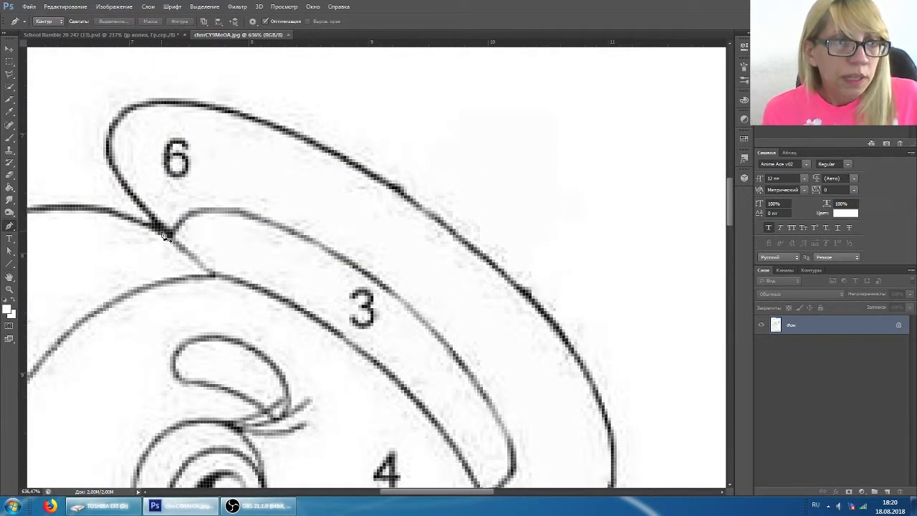
pyautogui.scroll(-2, 178, 271)
pyautogui.hscroll(-2, 175, 268)
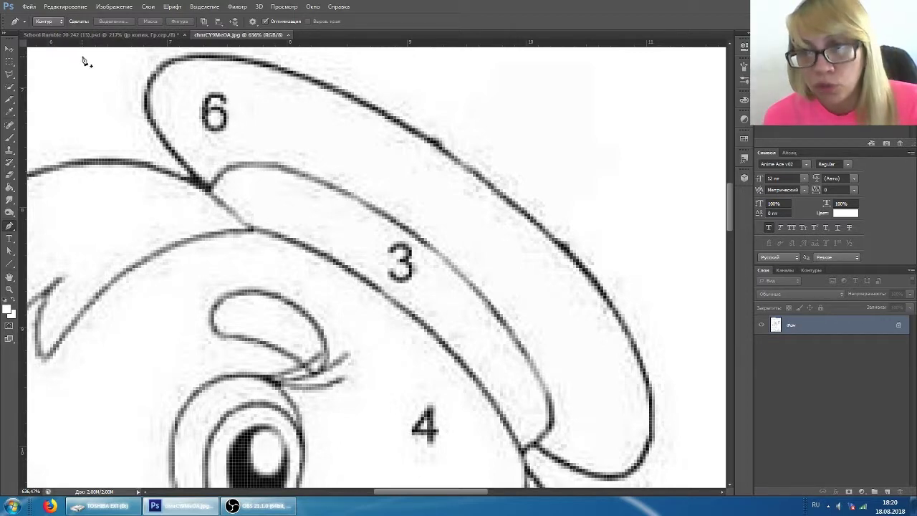
pyautogui.click(56, 21)
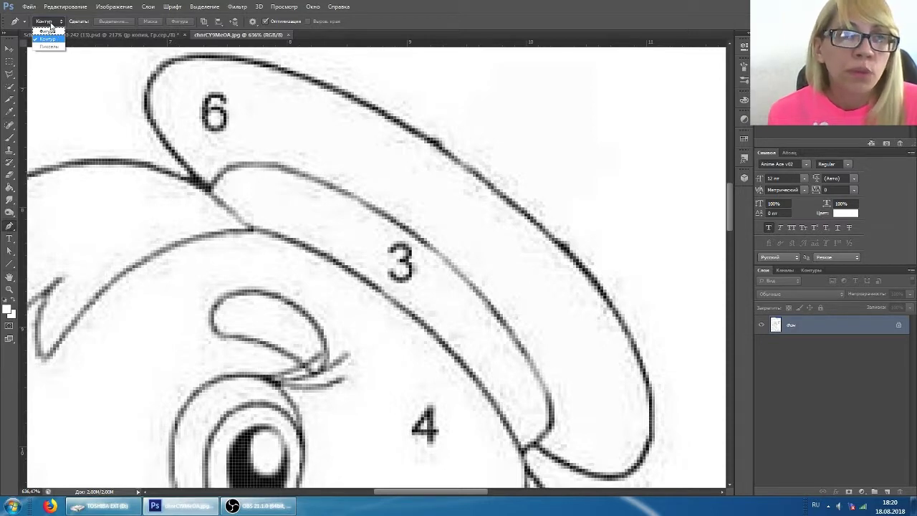
pyautogui.click(51, 24)
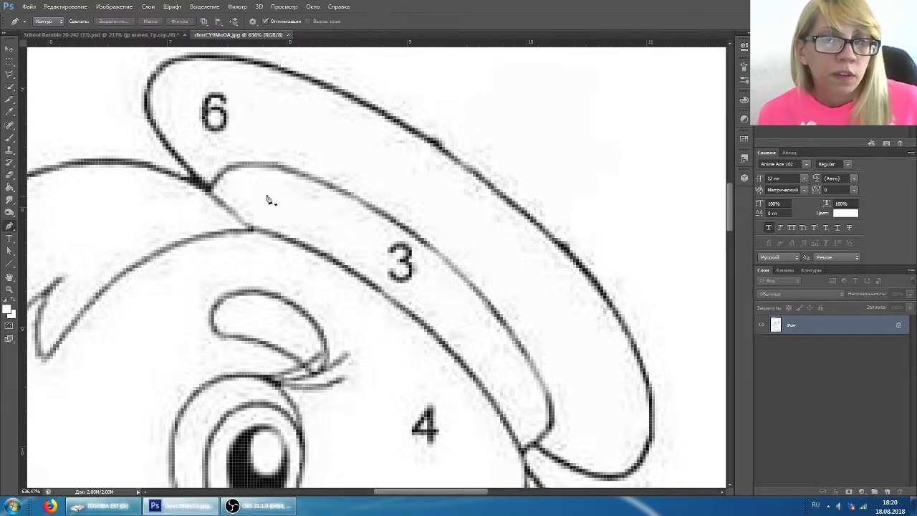
# - Trace the cap band numbered 3 with straight Pen segments, close the path at its starting anchor and inspect the outline closely
pyautogui.click(208, 191)
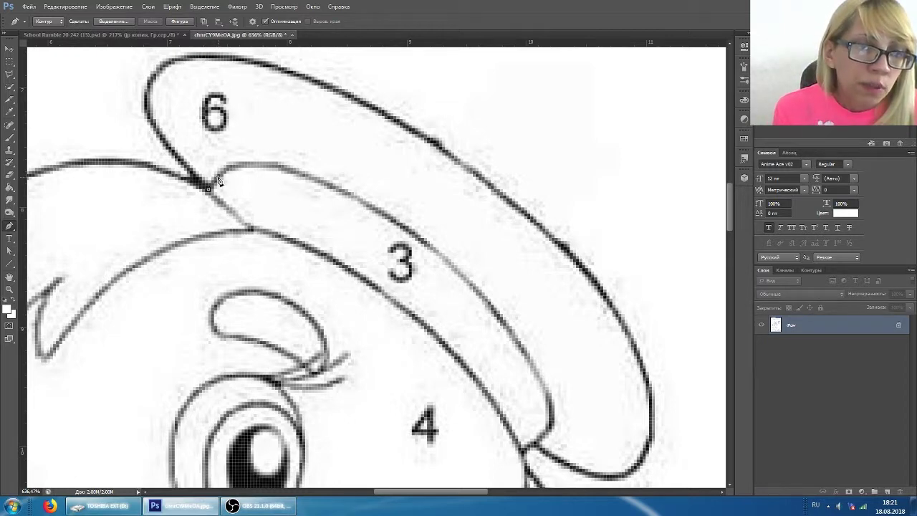
pyautogui.click(314, 183)
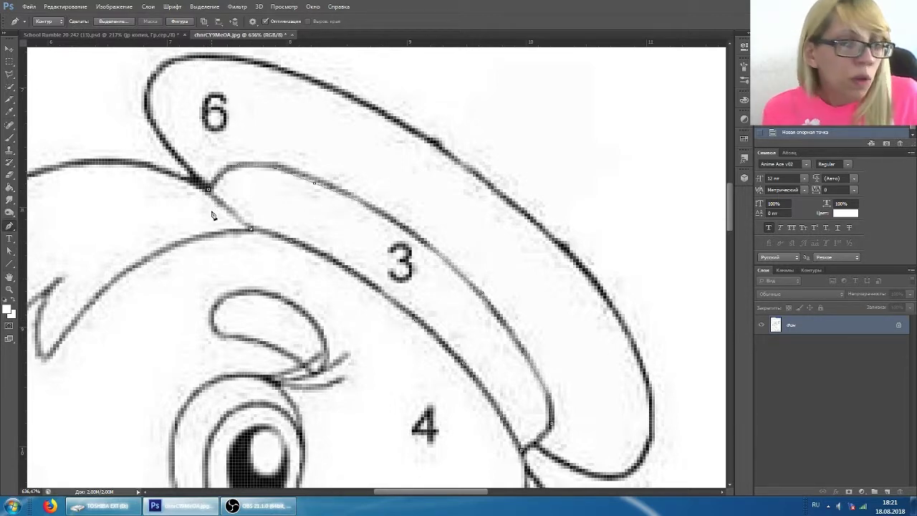
pyautogui.scroll(6, 212, 215)
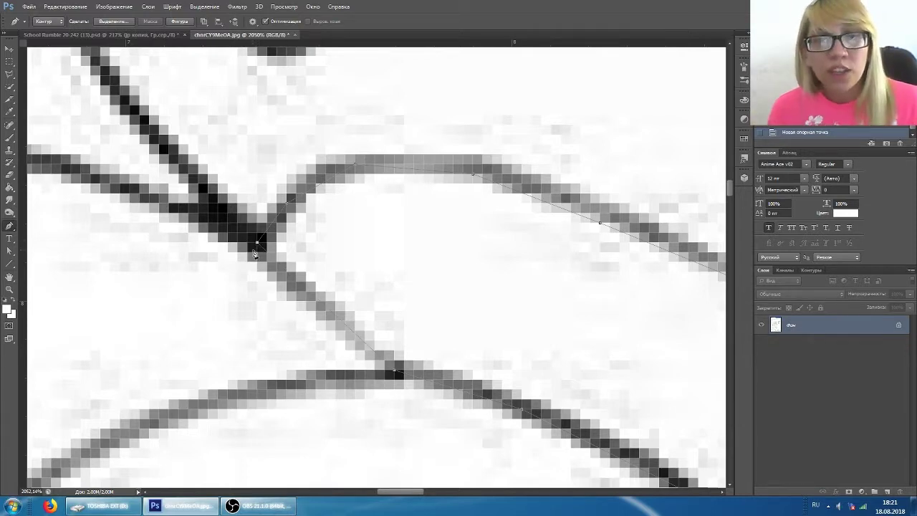
pyautogui.scroll(2, 389, 107)
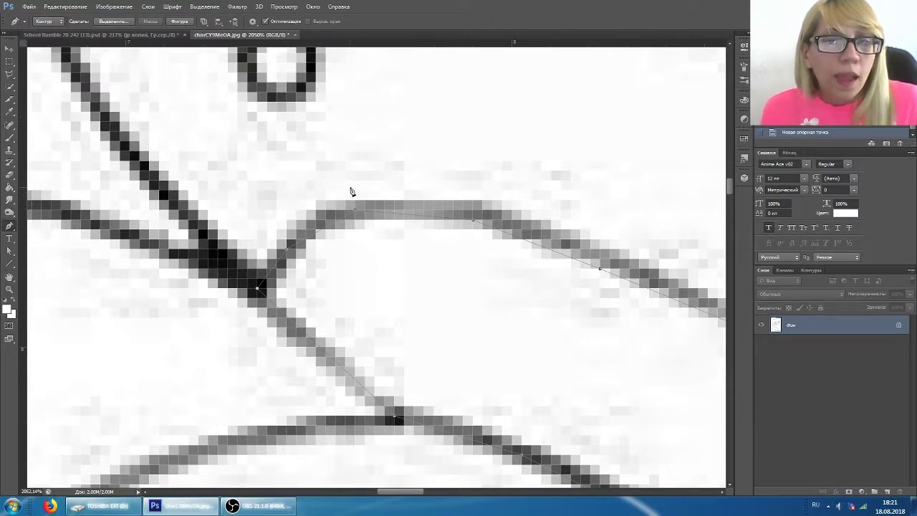
pyautogui.hscroll(6, 352, 190)
pyautogui.scroll(-5, 428, 228)
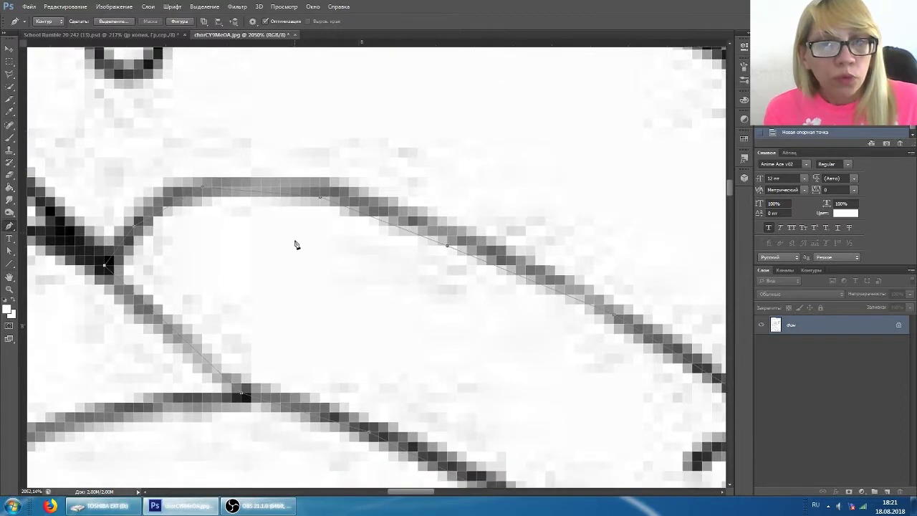
pyautogui.hscroll(4, 384, 285)
pyautogui.scroll(-2, 380, 278)
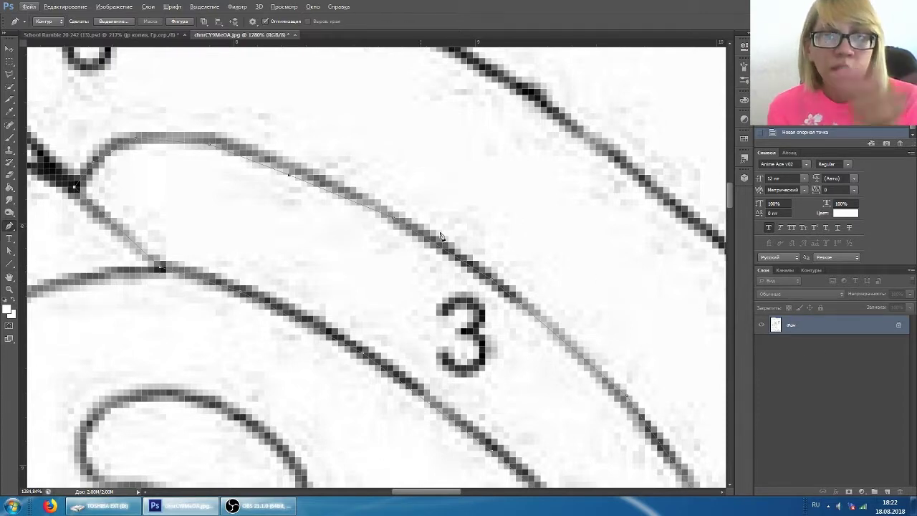
# - Try to shift the traced band path with the Move tool
pyautogui.click(9, 48)
pyautogui.moveTo(323, 142); pyautogui.dragTo(338, 147)
pyautogui.click(460, 190)
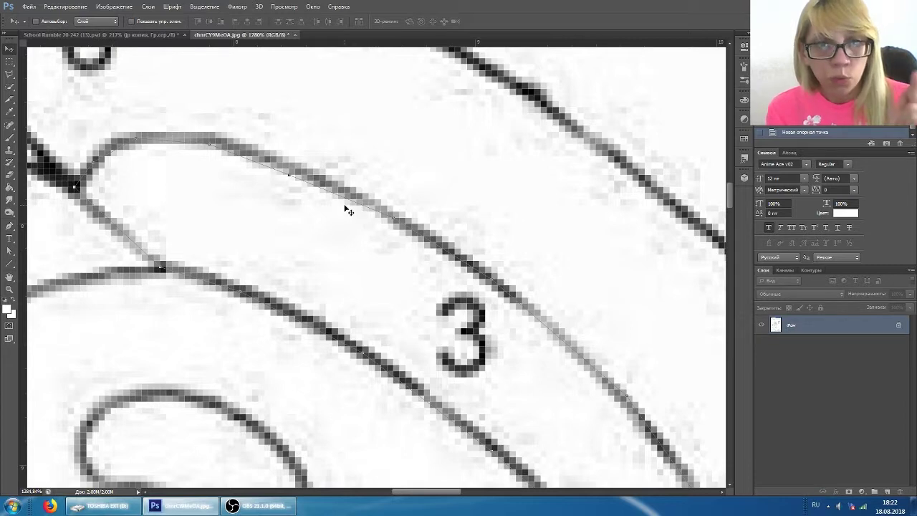
# - Display the paths list (Контуры), hide it and show it again
pyautogui.click(819, 271)
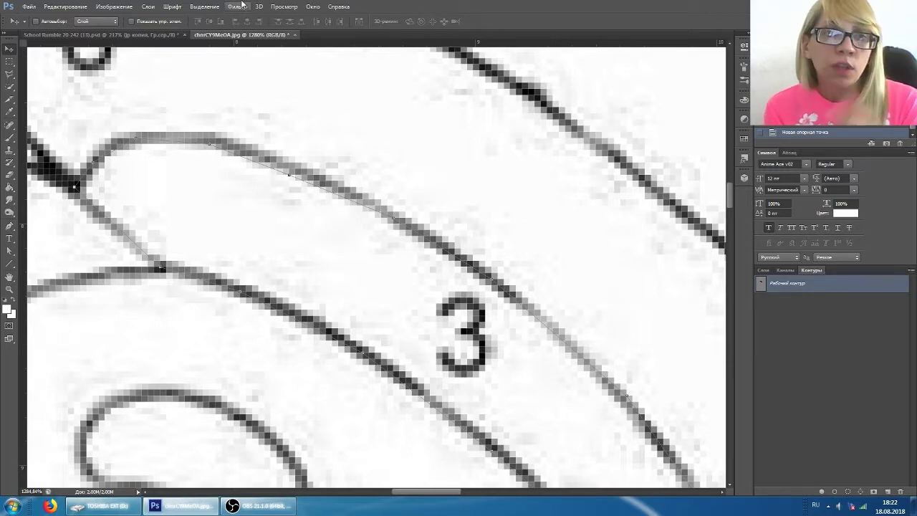
pyautogui.click(314, 7)
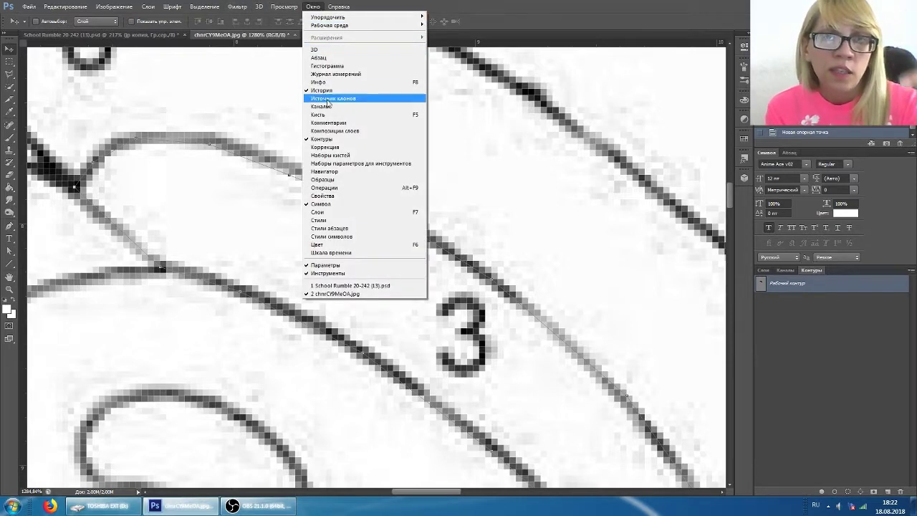
pyautogui.click(320, 139)
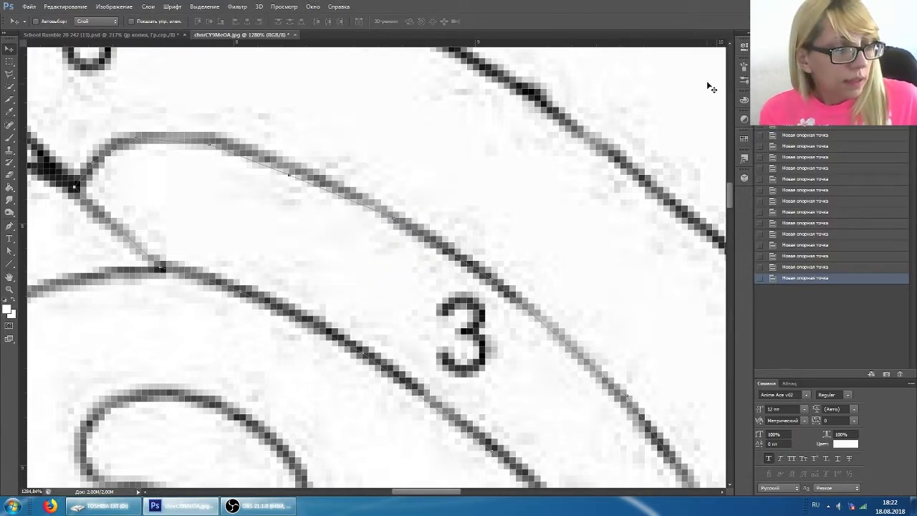
pyautogui.click(310, 6)
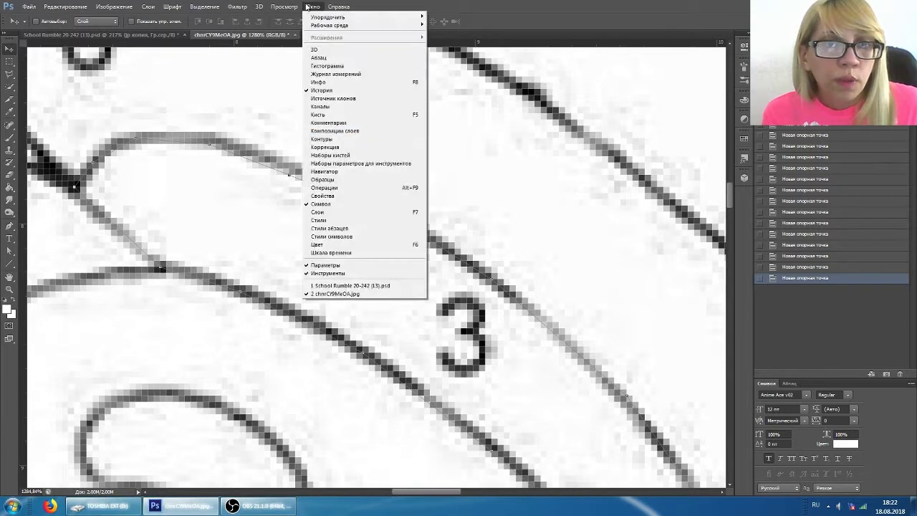
pyautogui.click(327, 139)
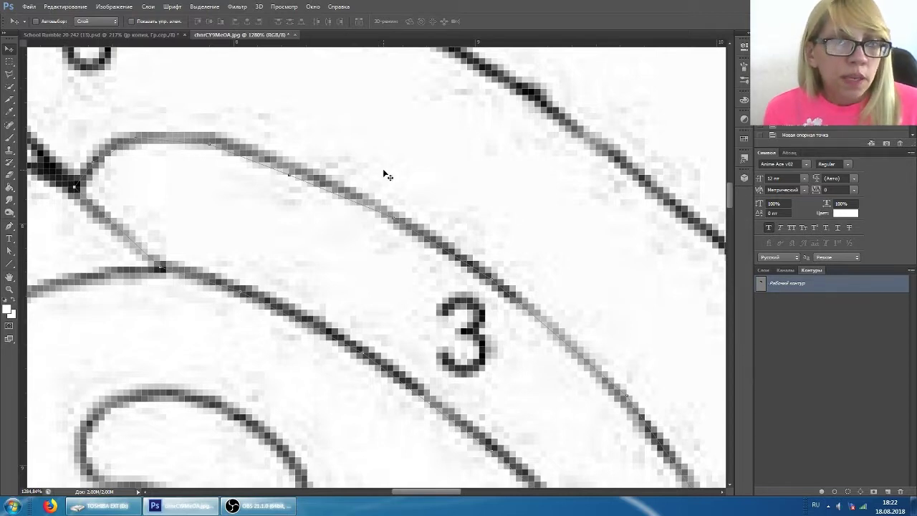
pyautogui.click(406, 136)
pyautogui.click(463, 248)
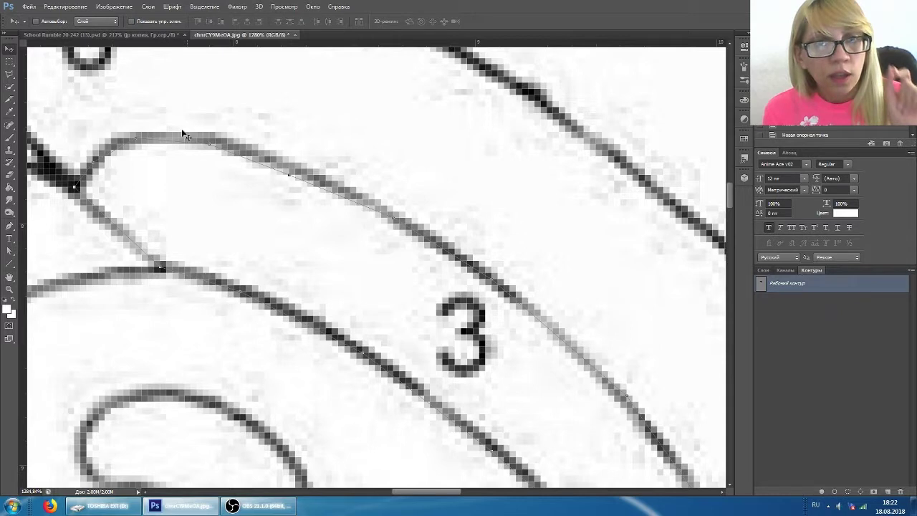
# - Choose the Path Selection tool (Выделение контура) and move the whole band path away from the traced line
pyautogui.click(9, 253)
pyautogui.rightClick(9, 253)
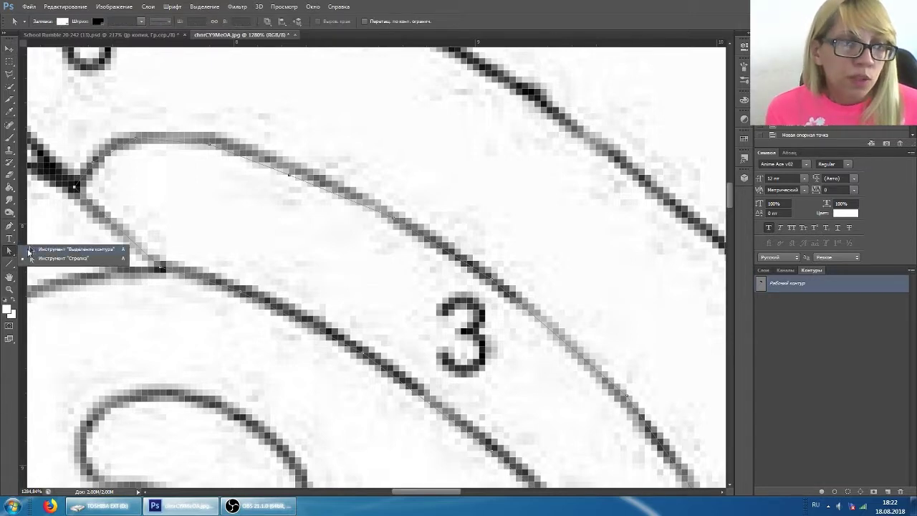
pyautogui.click(32, 250)
pyautogui.moveTo(312, 184); pyautogui.dragTo(340, 125)
pyautogui.scroll(-2, 404, 159)
pyautogui.scroll(3, 446, 173)
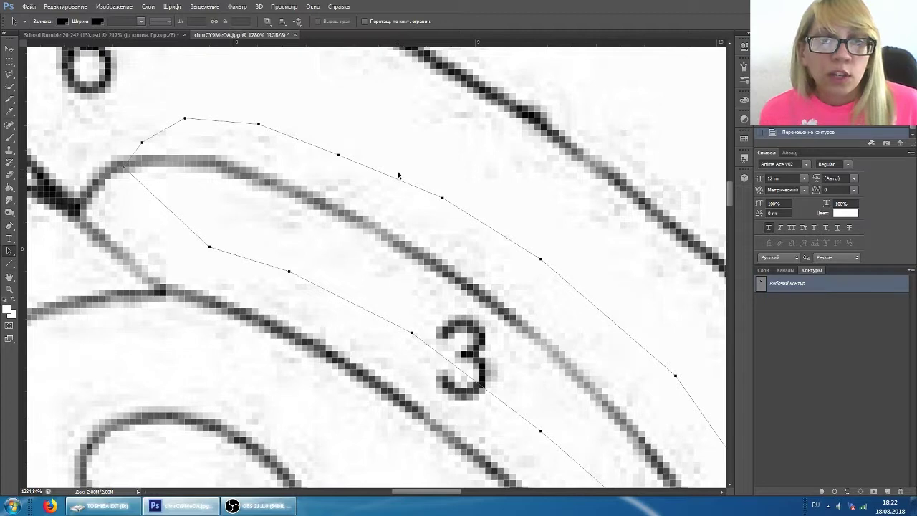
# - Try moving the band path again, undo one move, shift the path up towards the number 6 and deselect it
pyautogui.moveTo(380, 173); pyautogui.dragTo(265, 154)
pyautogui.hotkey('ctrl', 'z')
pyautogui.moveTo(326, 180); pyautogui.dragTo(315, 219)
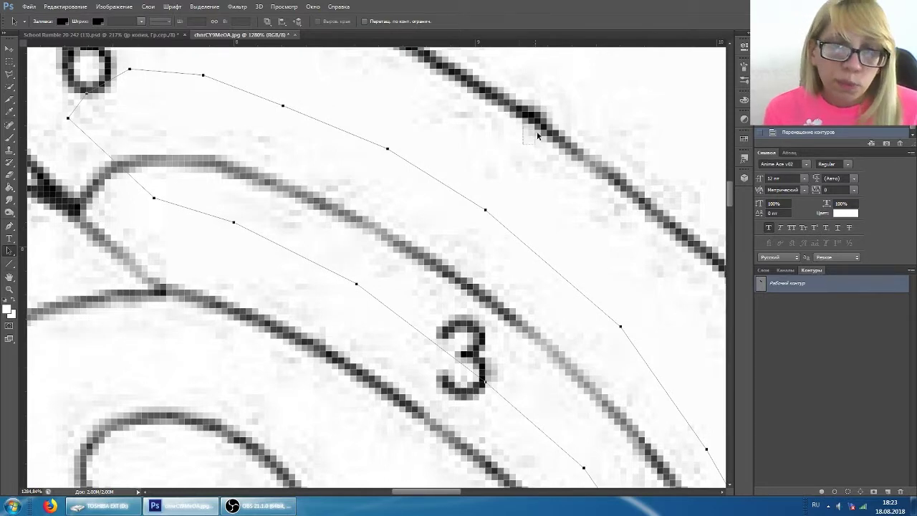
pyautogui.scroll(2, 521, 134)
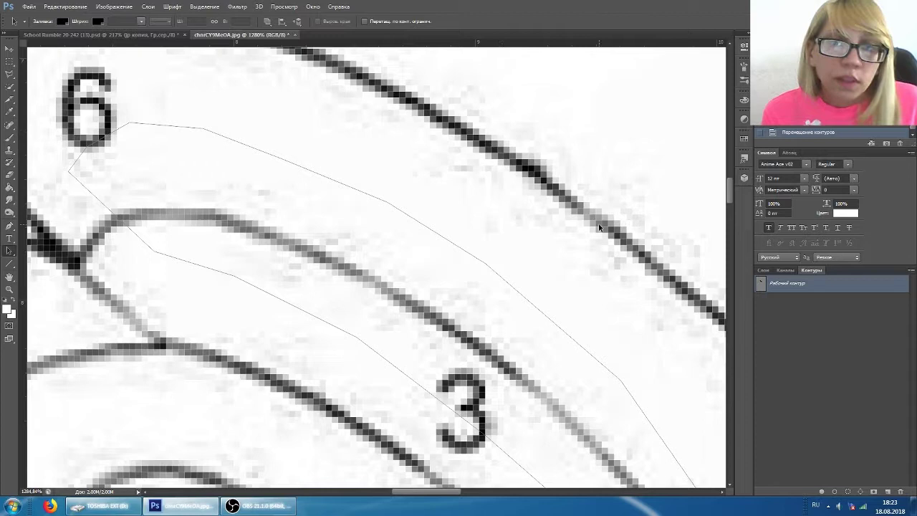
pyautogui.moveTo(422, 121); pyautogui.dragTo(438, 156)
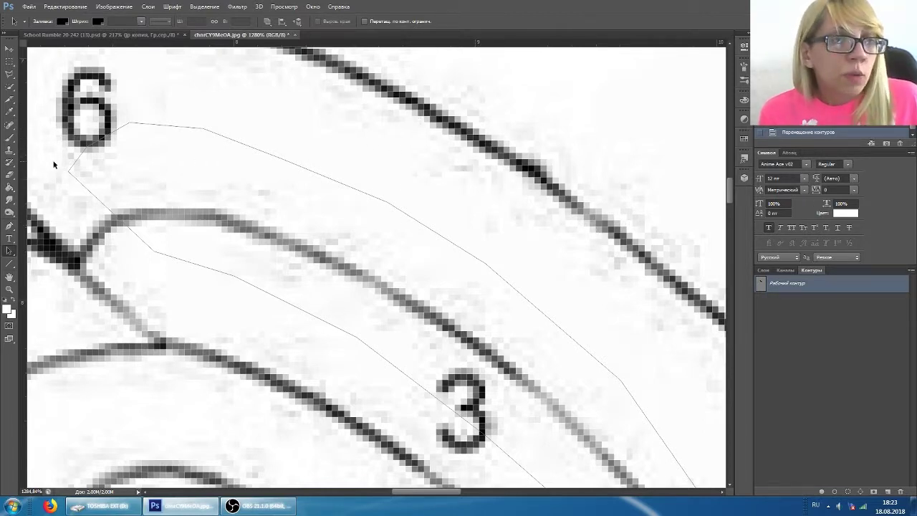
pyautogui.keyDown('alt'); pyautogui.scroll(-2, 143, 143); pyautogui.keyUp('alt')
pyautogui.scroll(2, 265, 141)
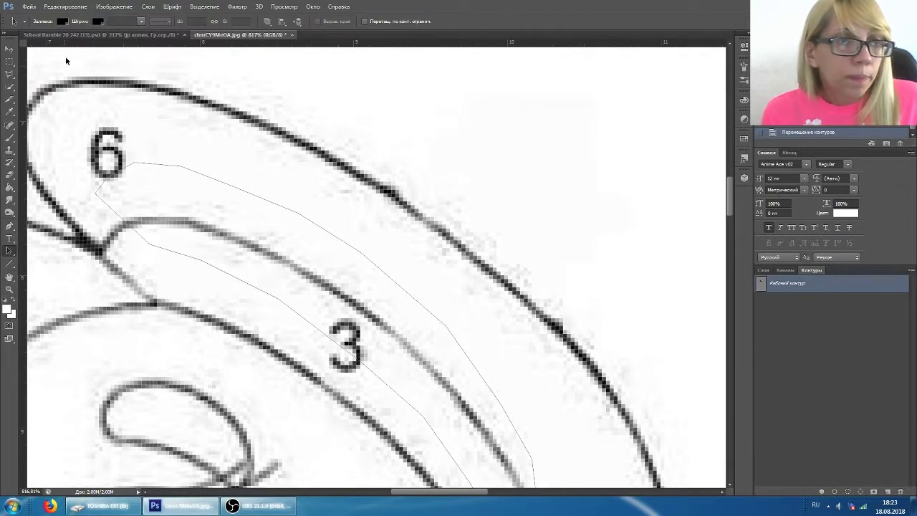
# - Draw a closed four-point diamond path with the Pen tool across the cap's outer line, between the number 6 and the blank area
pyautogui.click(9, 226)
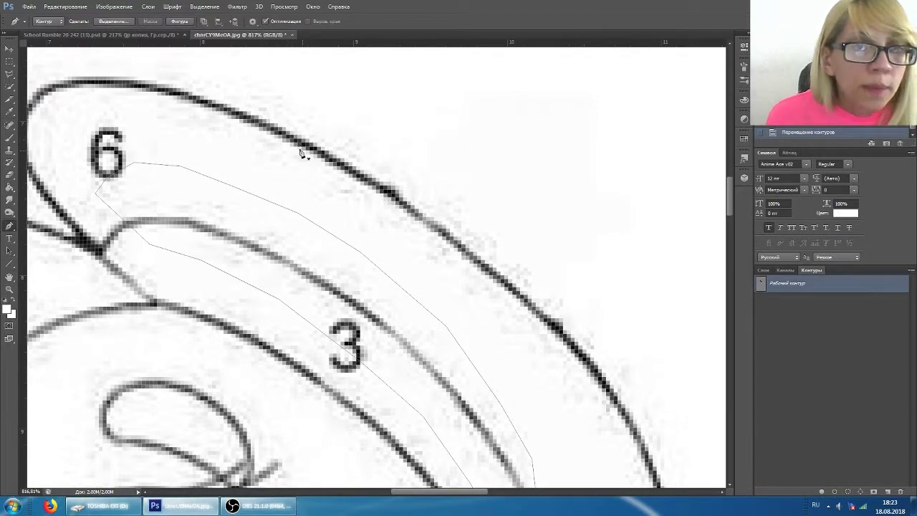
pyautogui.click(277, 163)
pyautogui.click(349, 112)
pyautogui.click(450, 162)
pyautogui.click(377, 217)
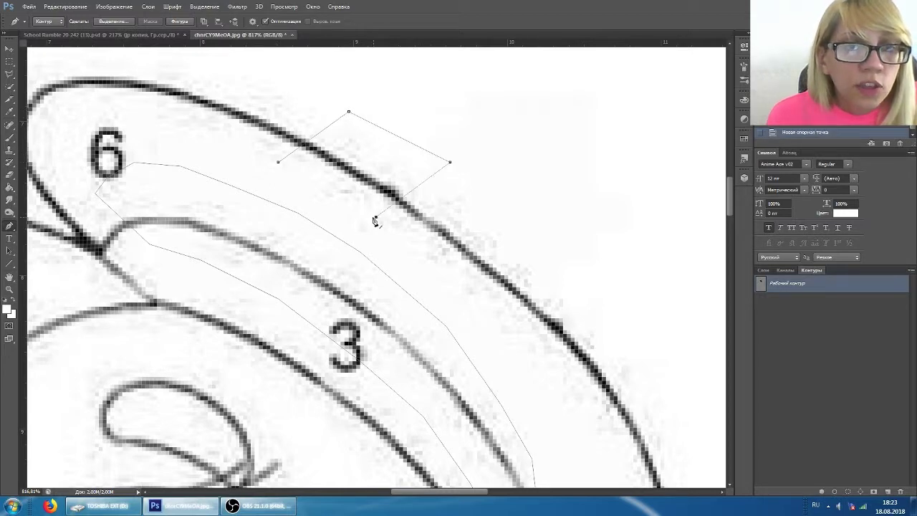
pyautogui.click(277, 164)
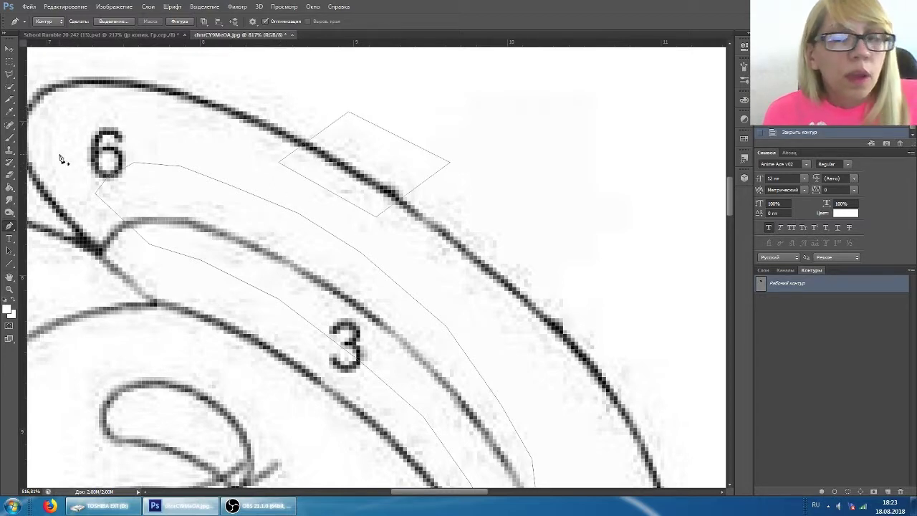
# - Draw an open path of four anchor points in the blank area outside the cap and leave it unclosed
pyautogui.click(493, 248)
pyautogui.click(528, 144)
pyautogui.click(657, 191)
pyautogui.click(587, 295)
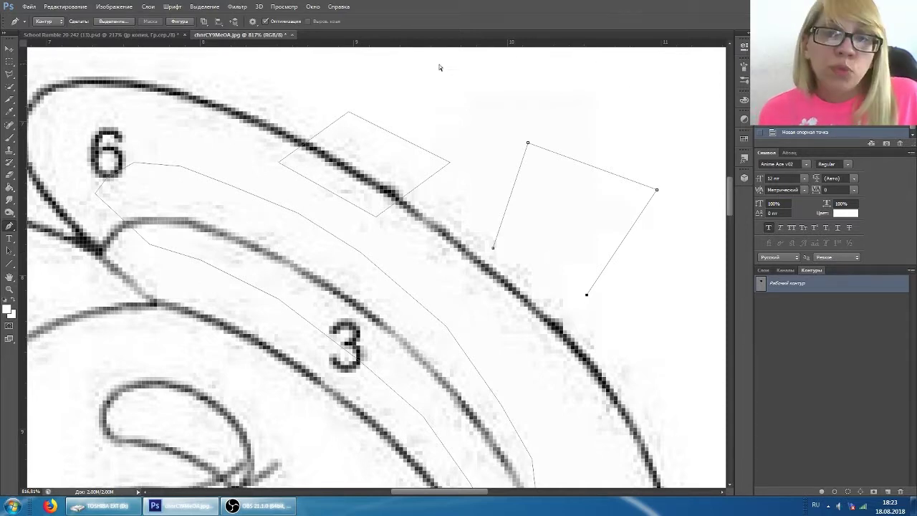
pyautogui.press('Escape')
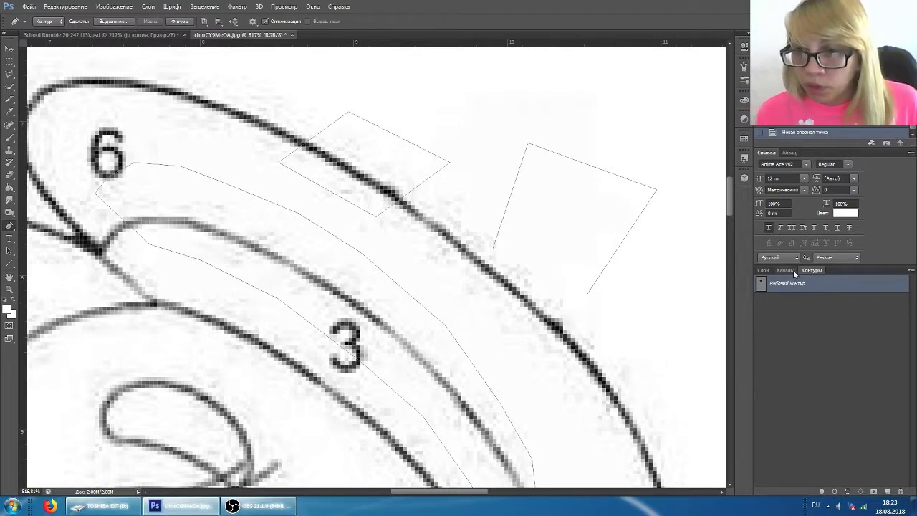
# - Reposition the band, diamond and open paths one by one with the Path Selection tool and deselect them
pyautogui.click(10, 250)
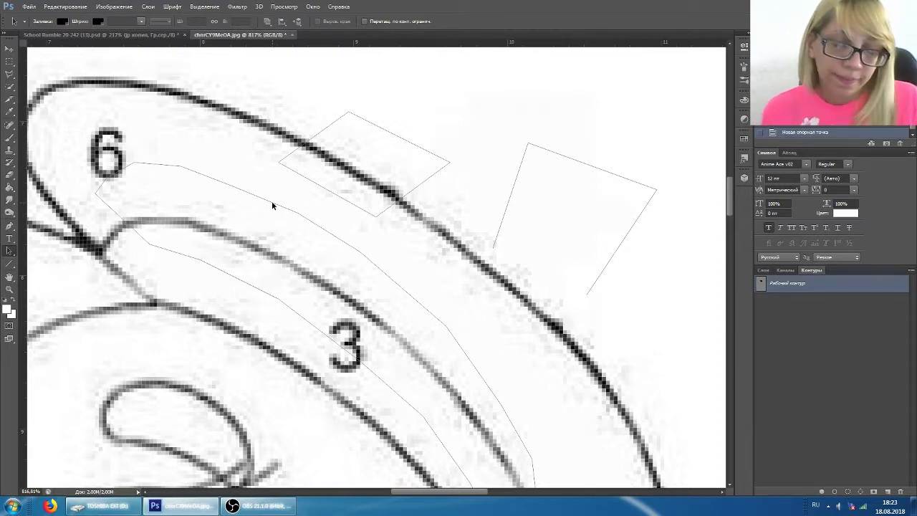
pyautogui.moveTo(272, 201); pyautogui.dragTo(229, 244)
pyautogui.moveTo(384, 171); pyautogui.dragTo(301, 145)
pyautogui.moveTo(555, 223)
pyautogui.mouseDown()
pyautogui.moveTo(513, 202)
pyautogui.moveTo(552, 178)
pyautogui.moveTo(559, 218)
pyautogui.mouseUp()
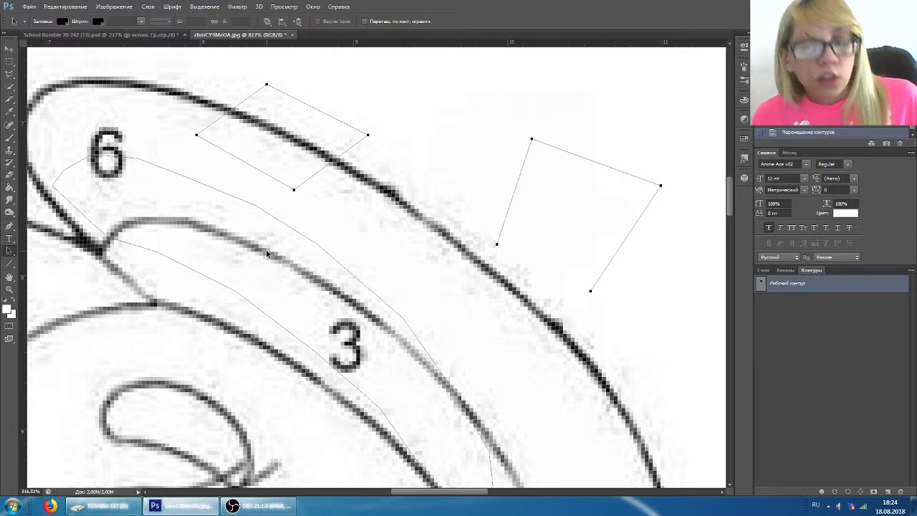
pyautogui.moveTo(265, 250)
pyautogui.mouseDown()
pyautogui.moveTo(279, 214)
pyautogui.moveTo(326, 210)
pyautogui.moveTo(273, 247)
pyautogui.mouseUp()
pyautogui.scroll(2, 453, 179)
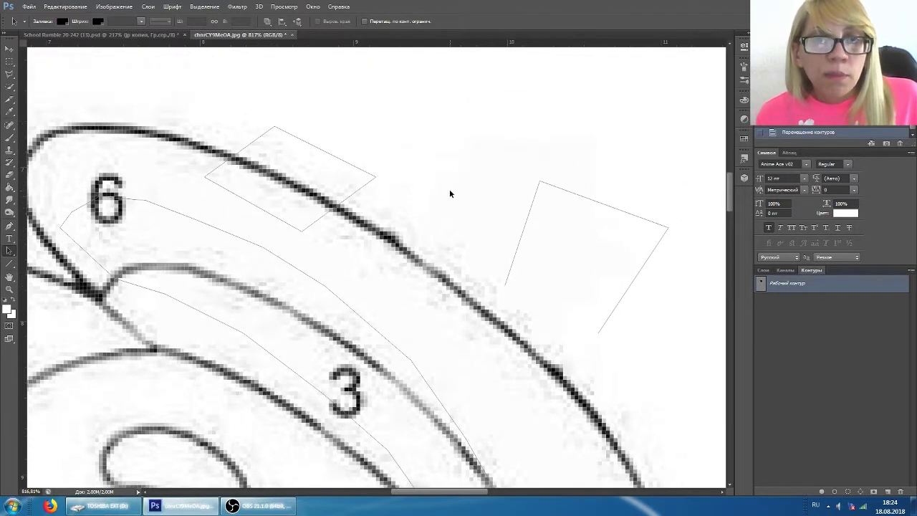
# - Select several paths at once by enclosing them in an area with the Path Selection tool
pyautogui.moveTo(613, 95); pyautogui.dragTo(346, 247)
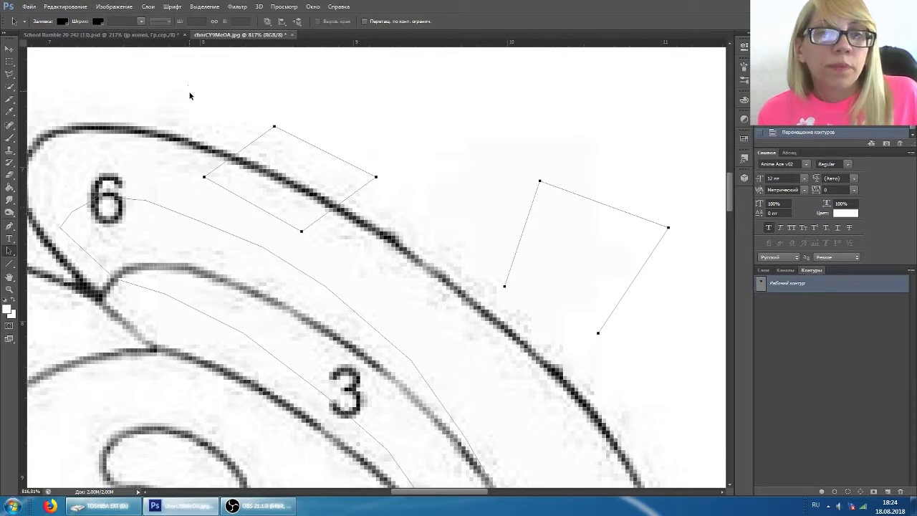
pyautogui.moveTo(189, 86); pyautogui.dragTo(572, 353)
pyautogui.moveTo(168, 115); pyautogui.dragTo(280, 317)
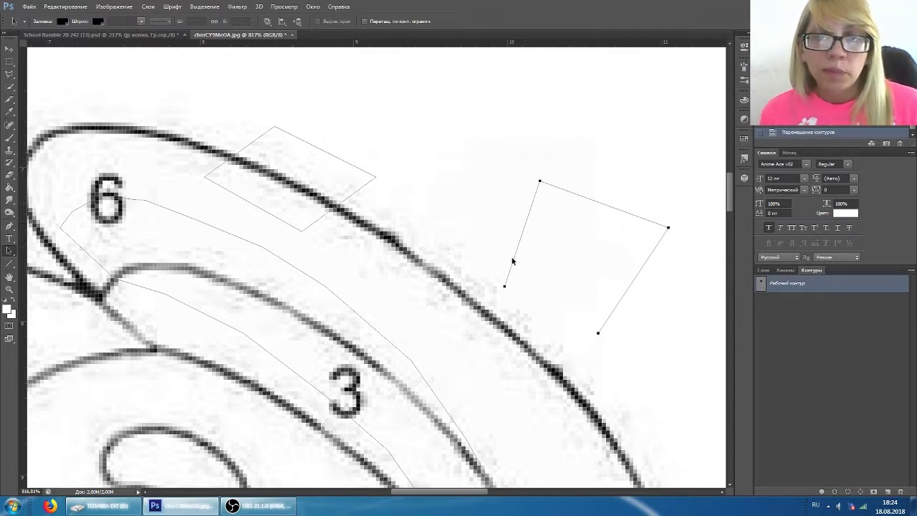
# - Move the band path outward over the cap's outer line and the open four-point path higher into the blank area
pyautogui.scroll(-1, 239, 287)
pyautogui.click(239, 286)
pyautogui.scroll(-3, 357, 224)
pyautogui.scroll(-2, 357, 223)
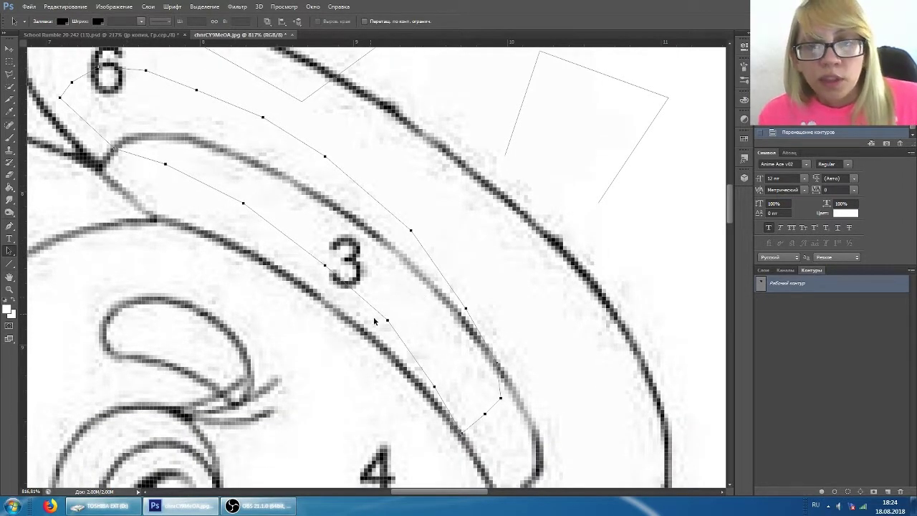
pyautogui.moveTo(265, 156); pyautogui.dragTo(525, 129)
pyautogui.scroll(3, 533, 174)
pyautogui.scroll(3, 525, 129)
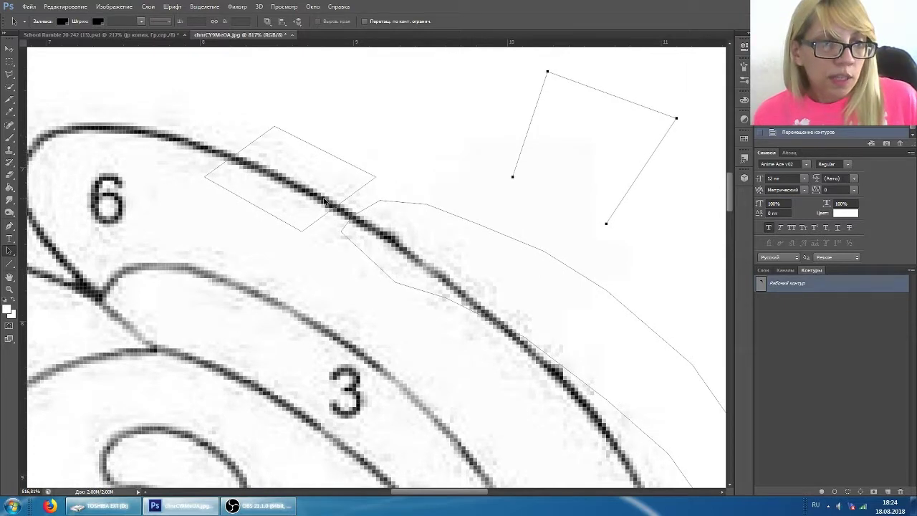
pyautogui.click(9, 228)
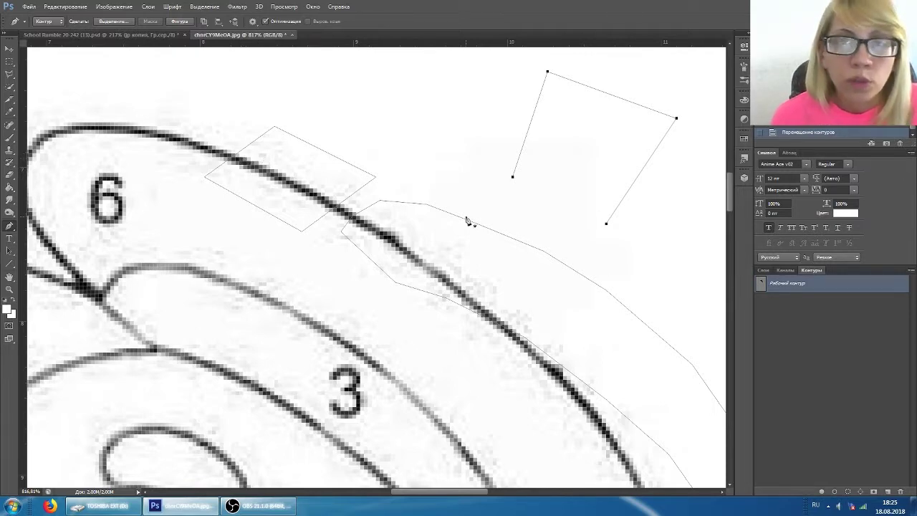
pyautogui.click(764, 270)
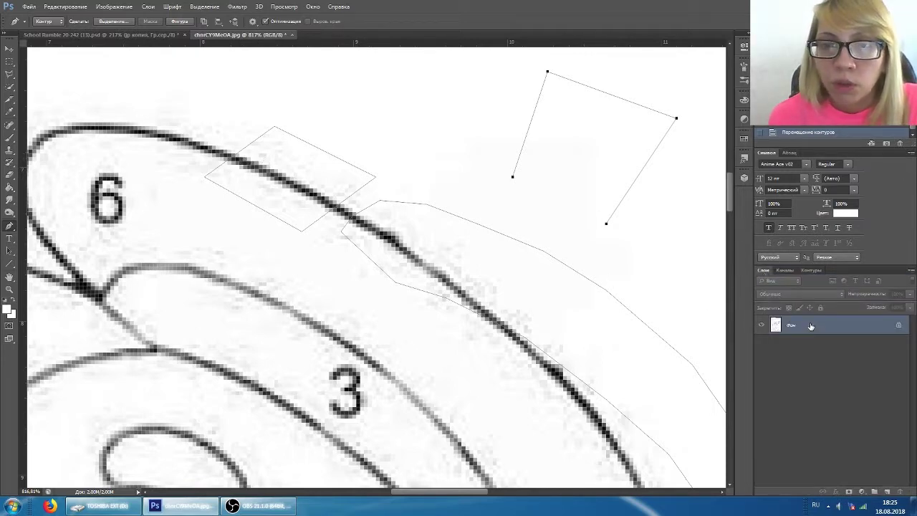
pyautogui.click(11, 141)
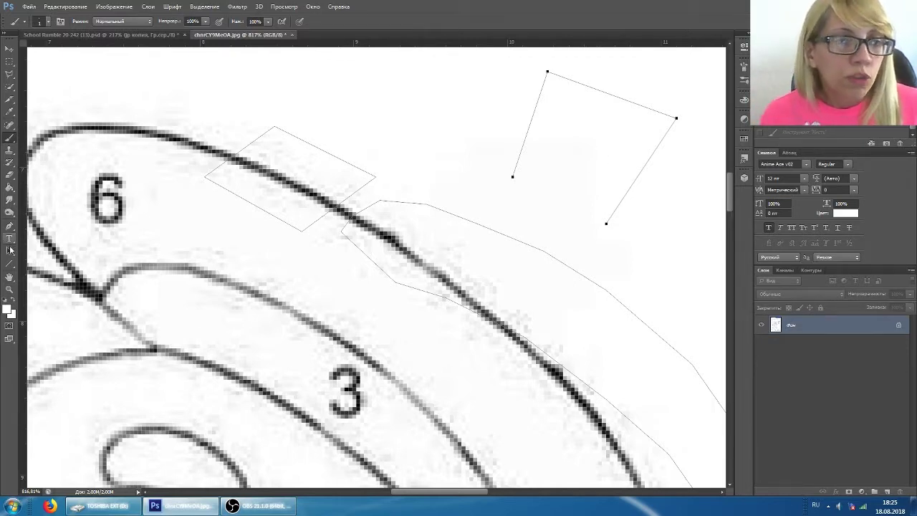
pyautogui.click(9, 251)
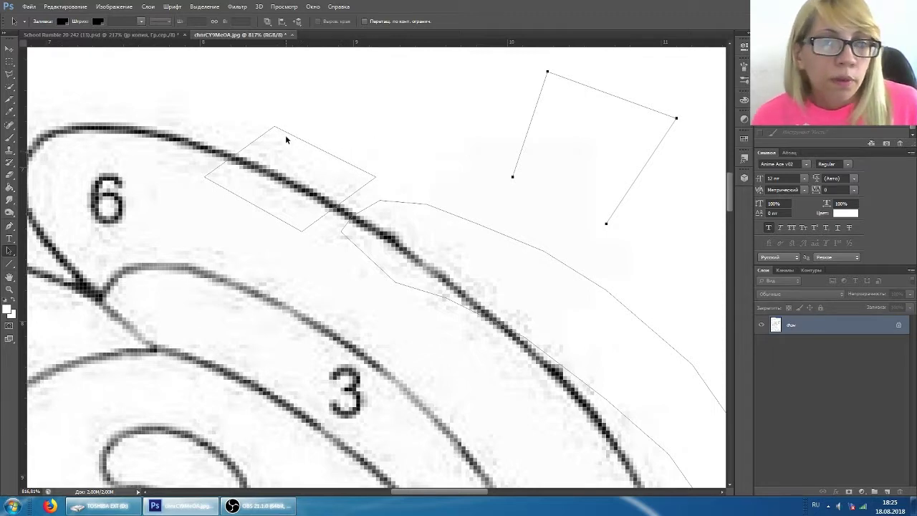
# - Look through the commands offered for the selected diamond path and for the work path entry
pyautogui.rightClick(325, 152)
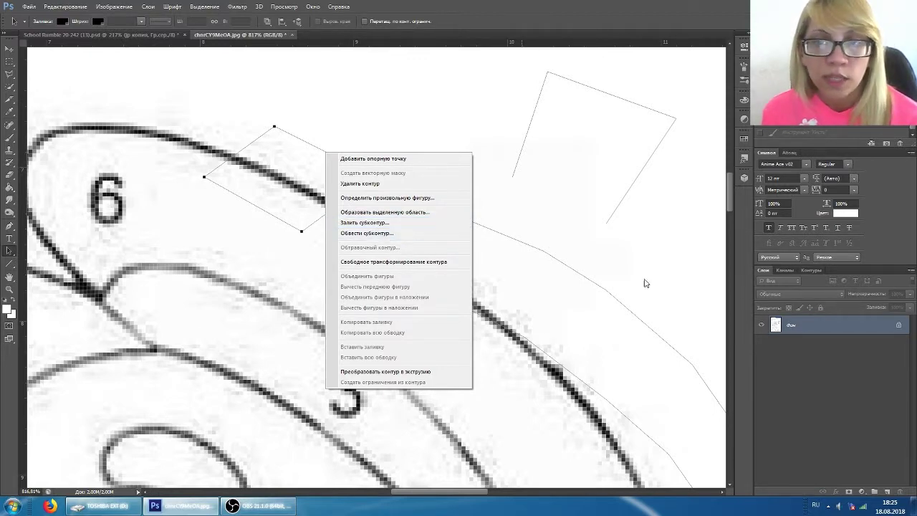
pyautogui.click(817, 270)
pyautogui.click(812, 271)
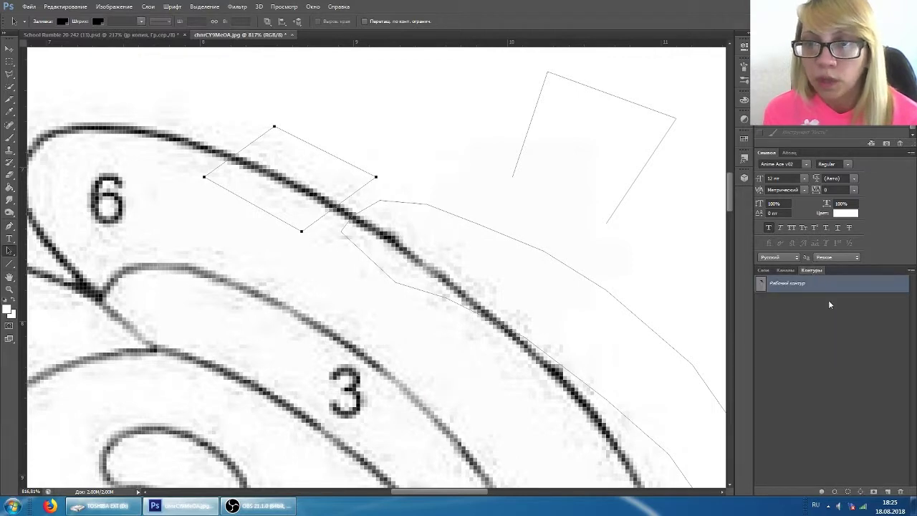
pyautogui.rightClick(806, 286)
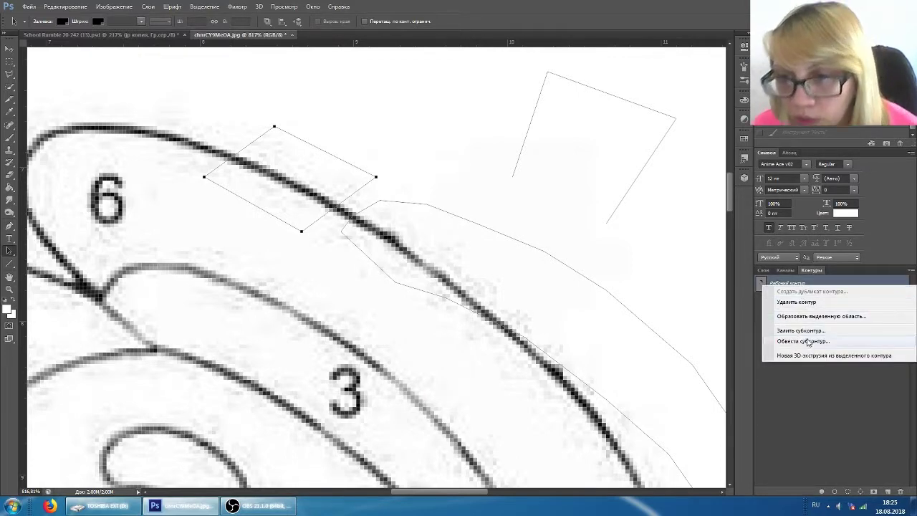
pyautogui.click(846, 387)
# - Create a new separate path and draw a closed six-point Pen outline across the cap, with curved segments around its far point
pyautogui.click(887, 491)
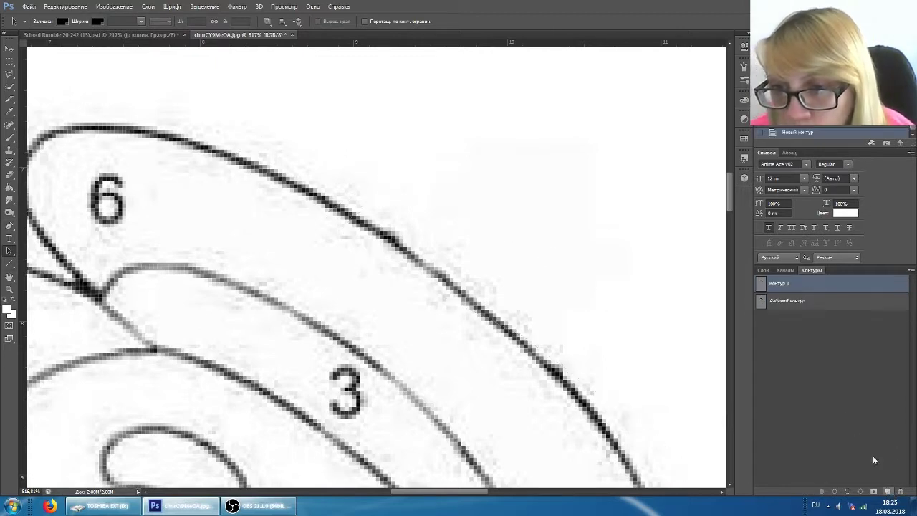
pyautogui.click(10, 225)
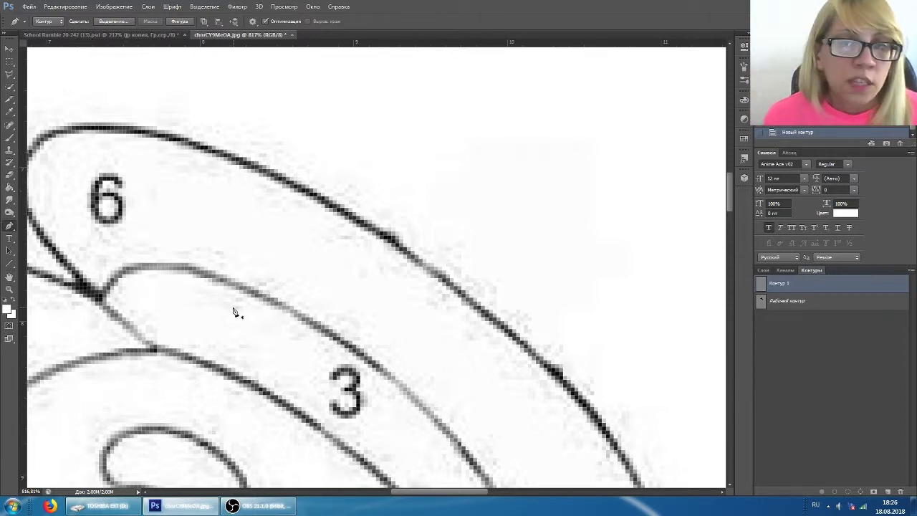
pyautogui.click(193, 333)
pyautogui.click(239, 247)
pyautogui.moveTo(430, 231); pyautogui.dragTo(261, 358)
pyautogui.click(239, 356)
pyautogui.click(185, 364)
pyautogui.click(173, 325)
pyautogui.click(193, 333)
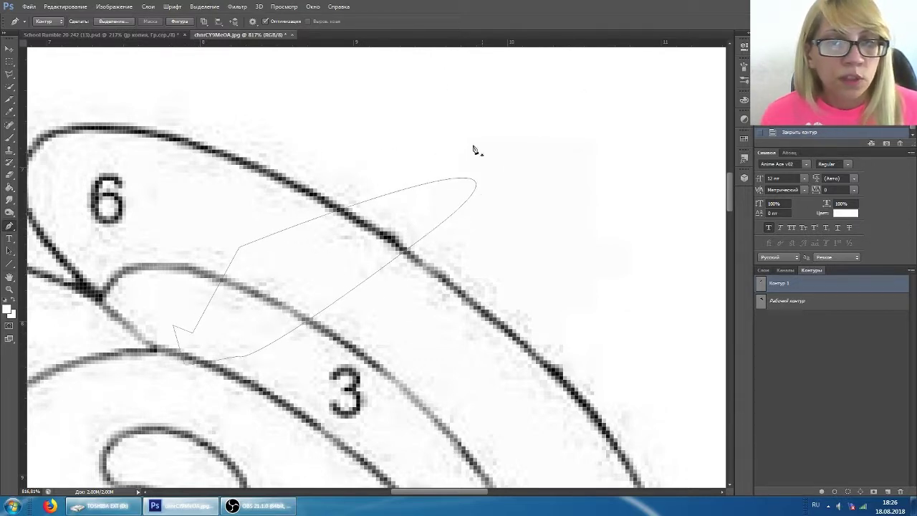
# - Compare the work path with the new separate path, and look through the commands offered for the new curved outline
pyautogui.click(798, 304)
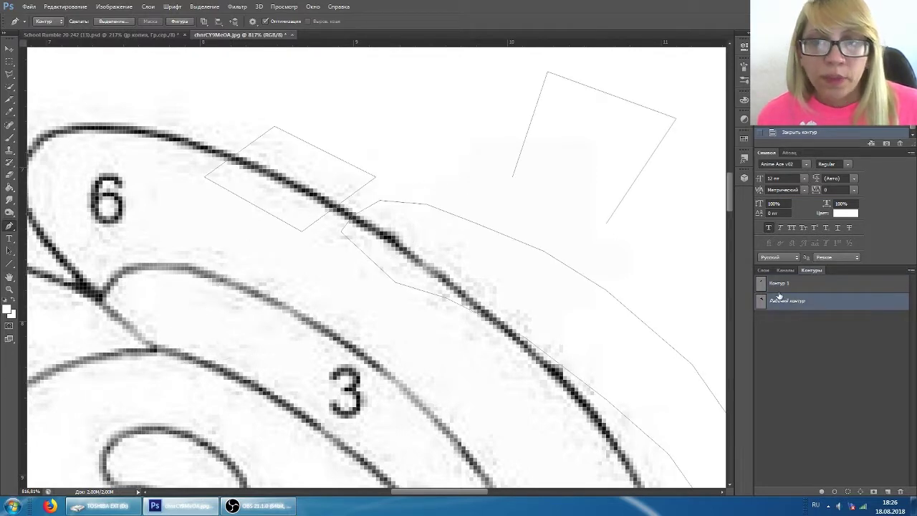
pyautogui.click(779, 289)
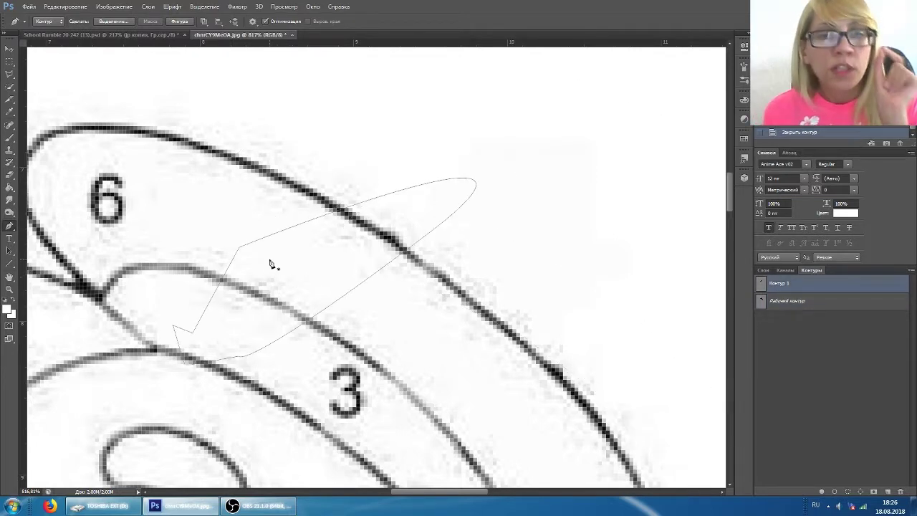
pyautogui.click(10, 252)
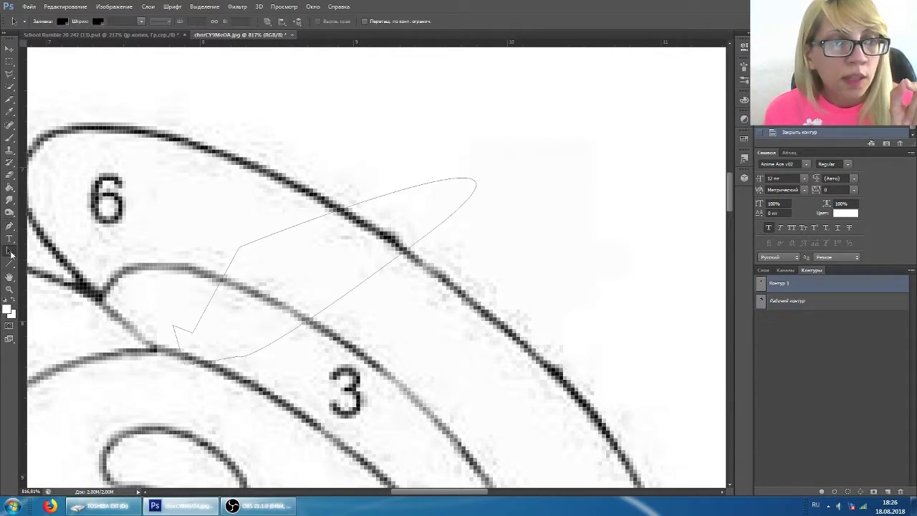
pyautogui.rightClick(243, 247)
pyautogui.press('Escape')
pyautogui.click(249, 246)
pyautogui.rightClick(250, 245)
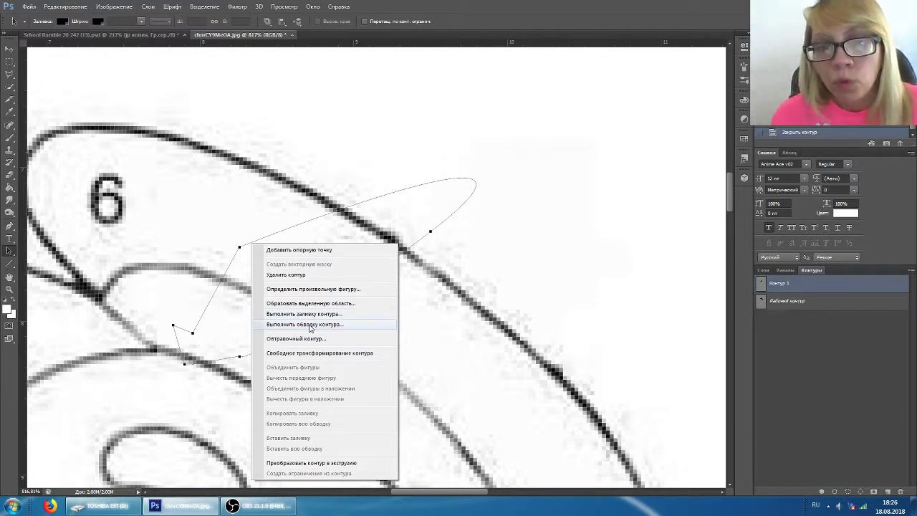
# - Fill the band subpath of the work path with black in Normal mode at 100% opacity
pyautogui.click(793, 314)
pyautogui.click(797, 301)
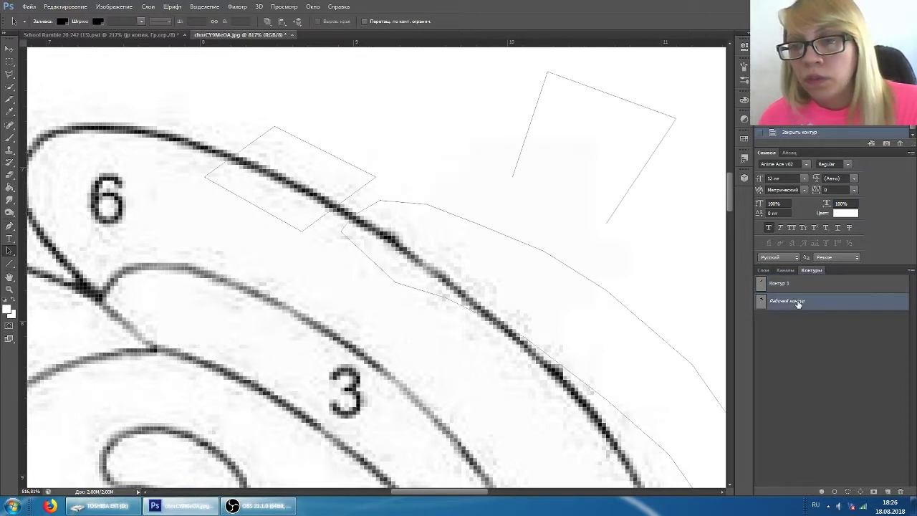
pyautogui.rightClick(406, 205)
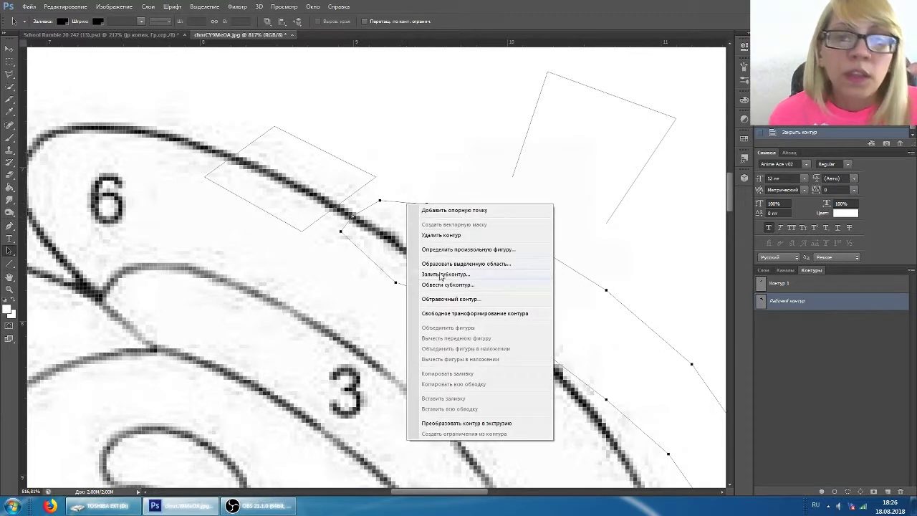
pyautogui.click(444, 275)
pyautogui.click(446, 144)
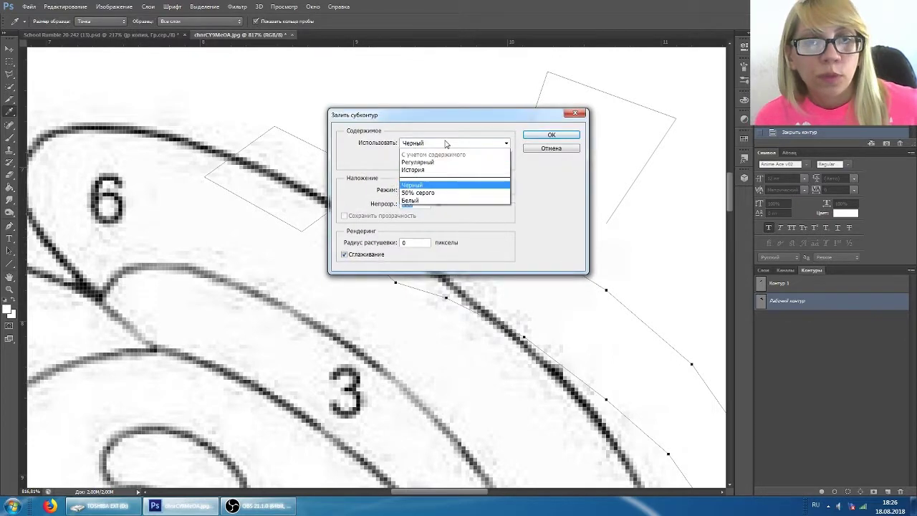
pyautogui.click(447, 149)
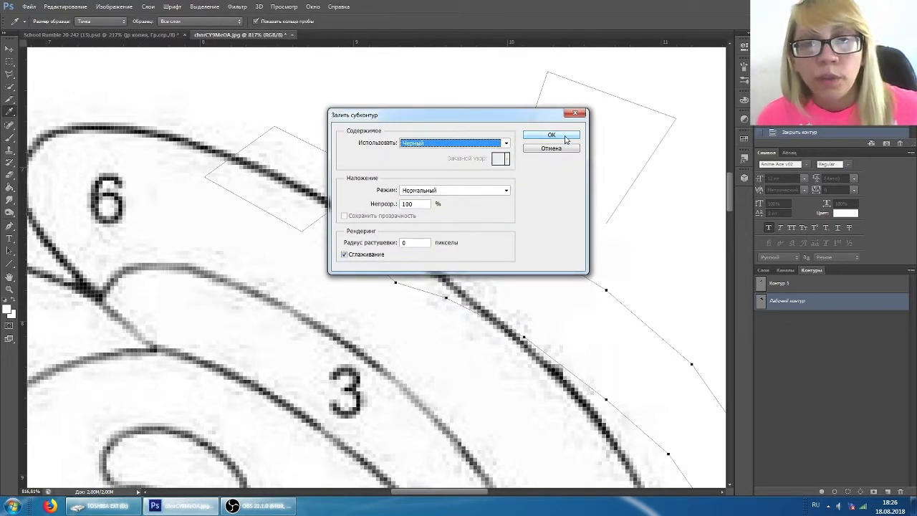
pyautogui.click(564, 139)
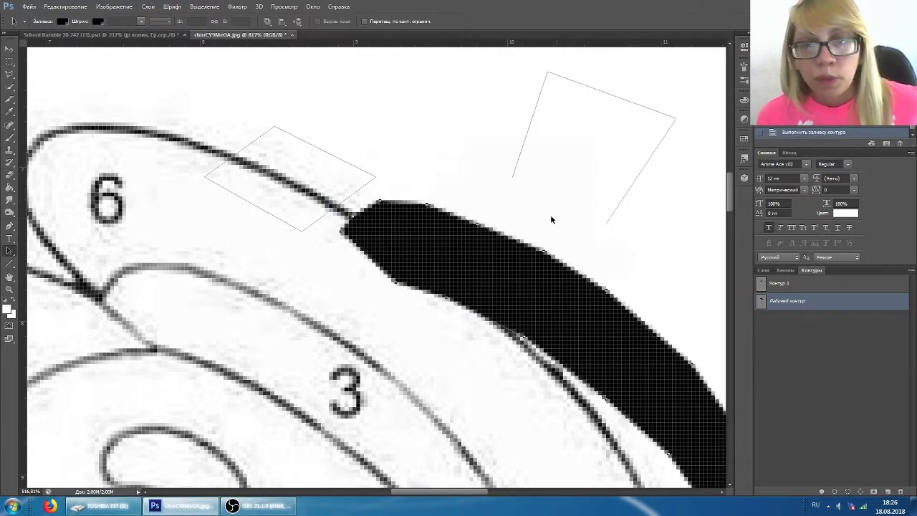
pyautogui.scroll(-2, 552, 216)
pyautogui.hscroll(5, 544, 233)
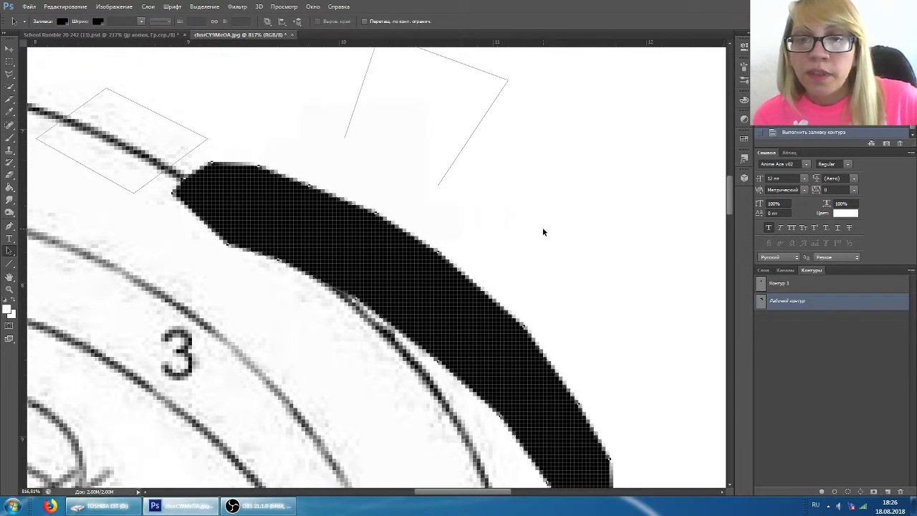
pyautogui.click(764, 270)
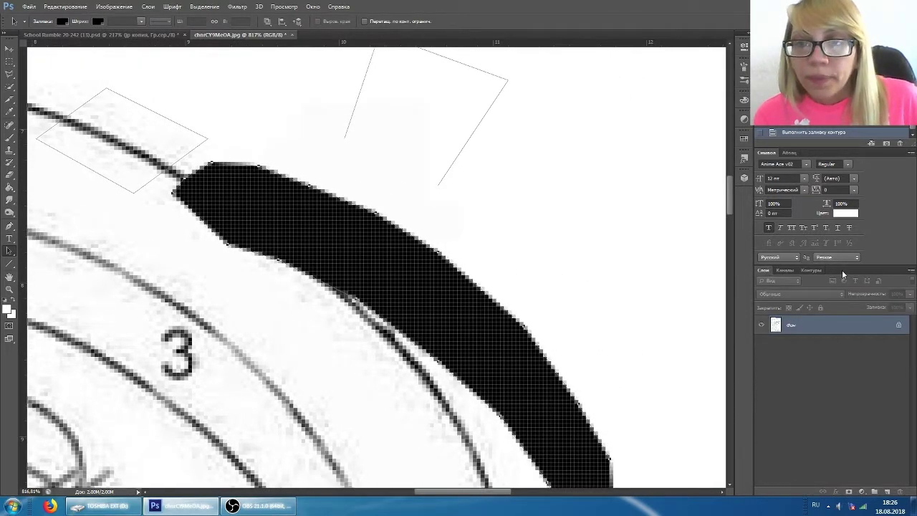
pyautogui.keyDown('alt'); pyautogui.scroll(-3, 491, 207); pyautogui.keyUp('alt')
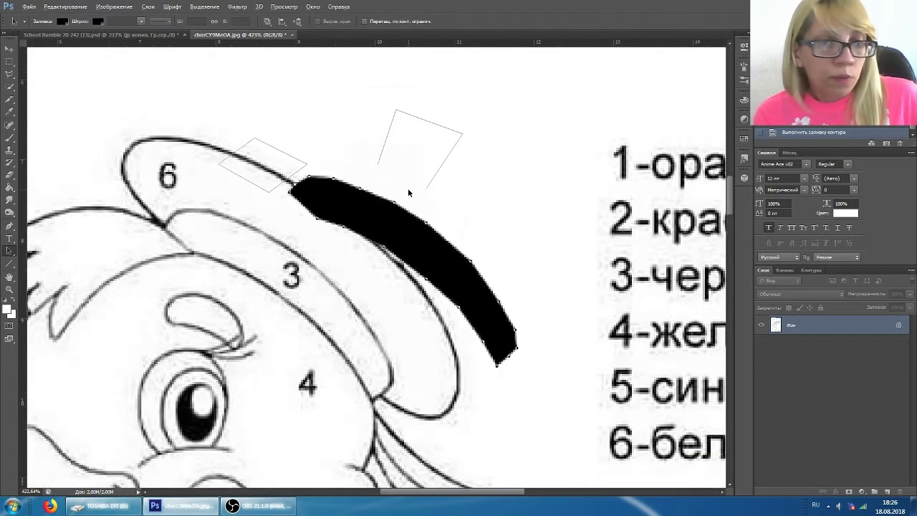
# - Move the band path off its black fill with the Path Selection tool, first over the cap and finally into the area beside the numbered text
pyautogui.click(814, 270)
pyautogui.click(9, 49)
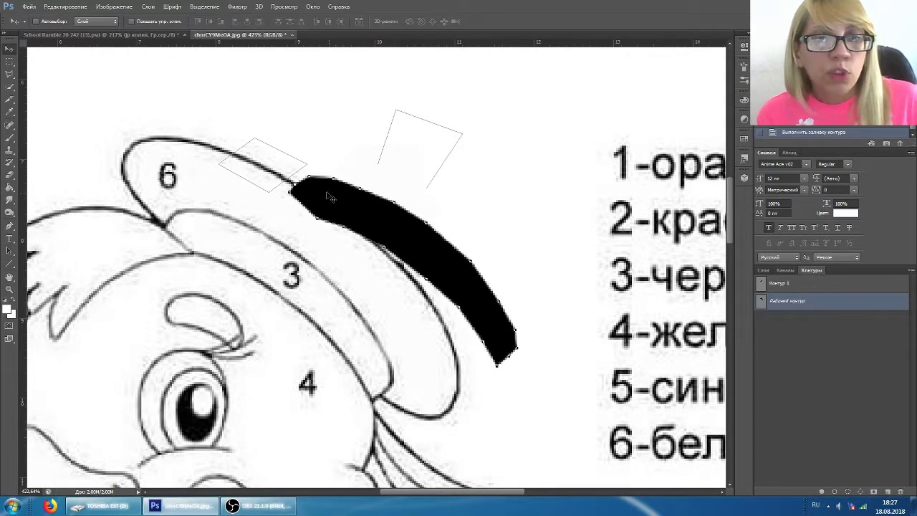
pyautogui.click(400, 239)
pyautogui.click(459, 191)
pyautogui.click(10, 250)
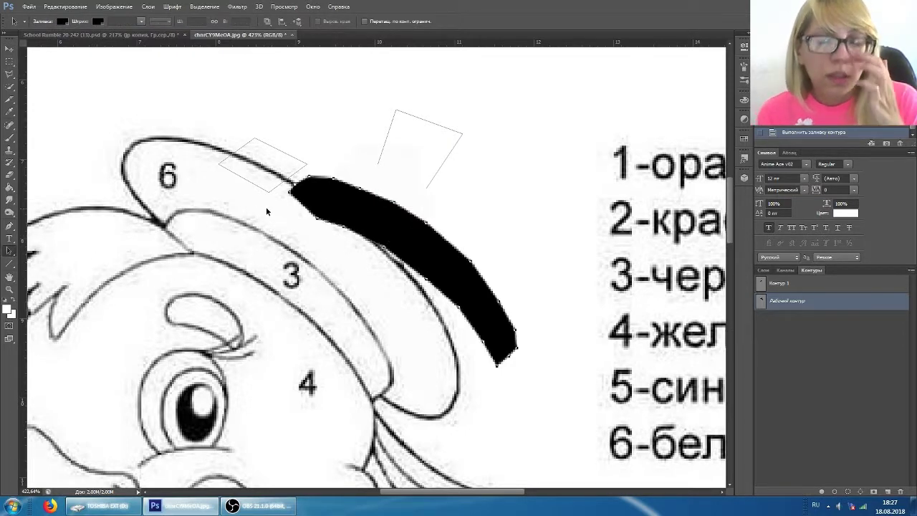
pyautogui.moveTo(265, 212); pyautogui.dragTo(288, 271)
pyautogui.click(764, 270)
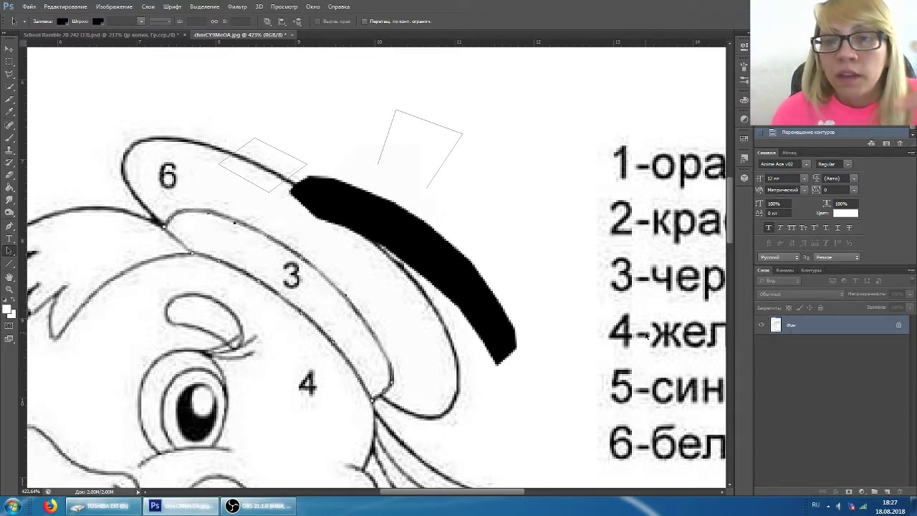
pyautogui.click(818, 270)
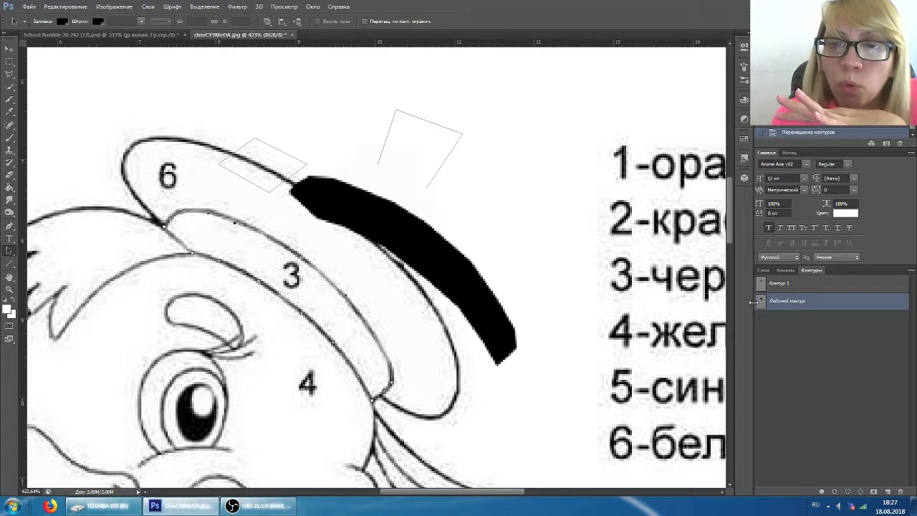
pyautogui.moveTo(324, 316); pyautogui.dragTo(561, 279)
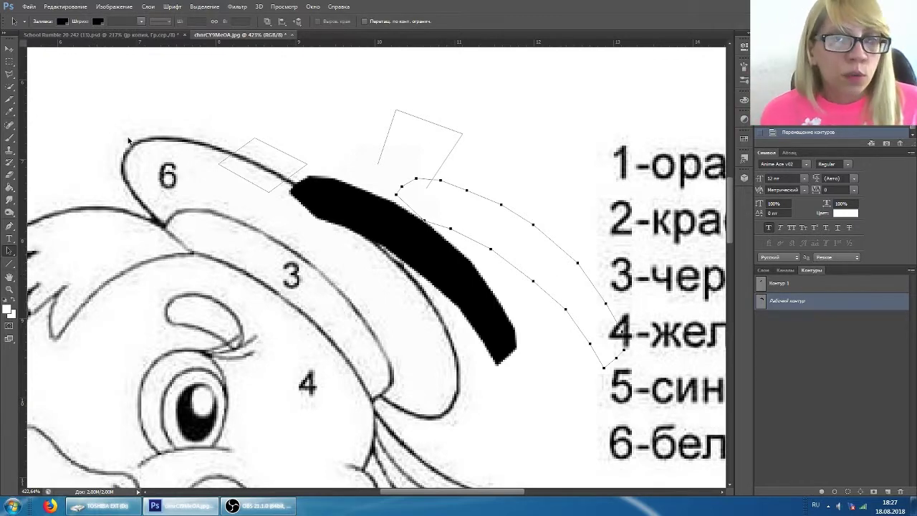
# - Draw a freehand Lasso selection in the blank area above the cap on the background layer
pyautogui.click(764, 270)
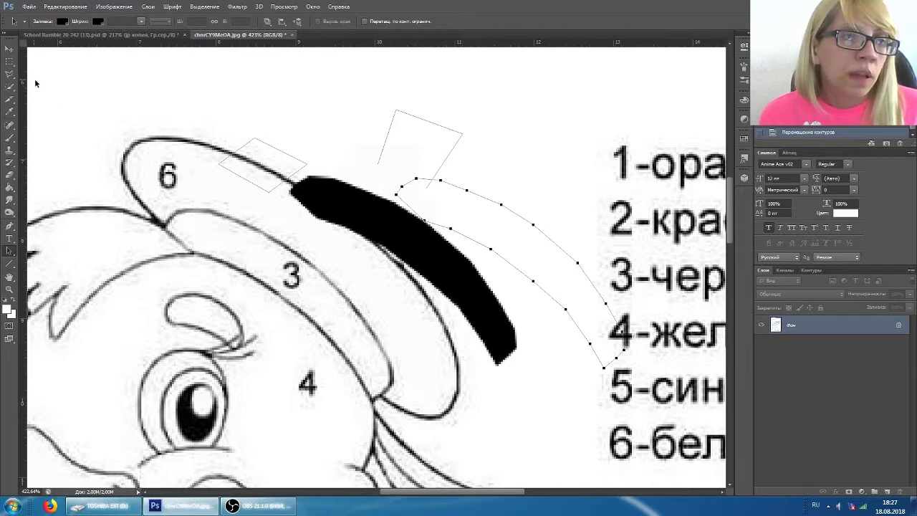
pyautogui.click(10, 74)
pyautogui.rightClick(9, 74)
pyautogui.click(45, 75)
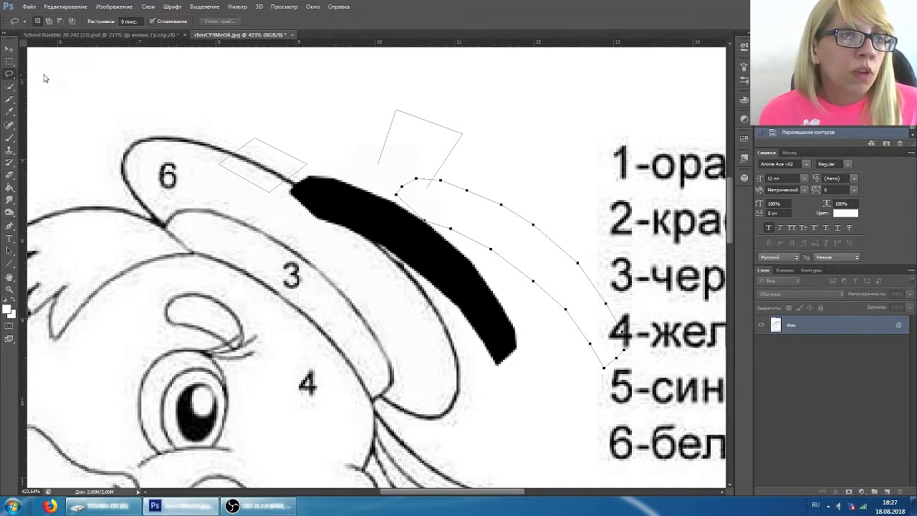
pyautogui.scroll(2, 44, 77)
pyautogui.moveTo(87, 129)
pyautogui.mouseDown()
pyautogui.moveTo(174, 66)
pyautogui.moveTo(88, 118)
pyautogui.mouseUp()
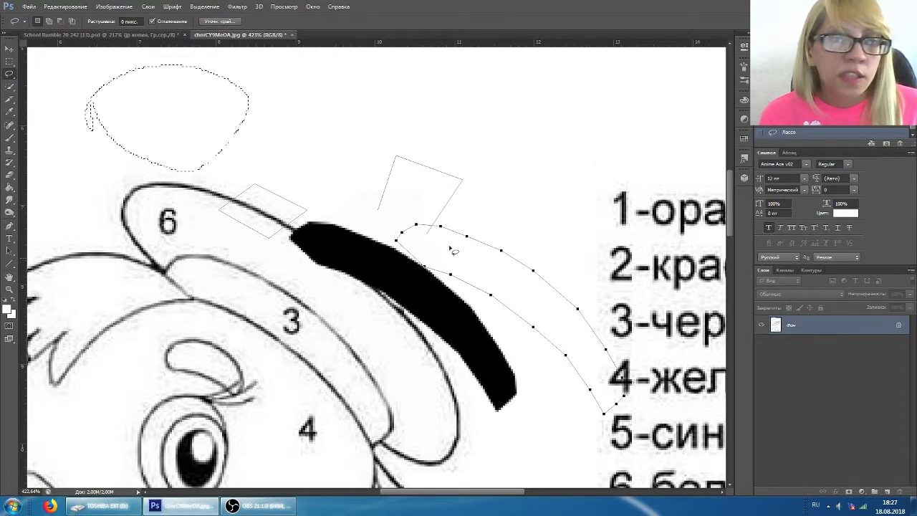
# - Fill the freehand selection above the cap with black using the Paint Bucket and deselect it
pyautogui.click(10, 188)
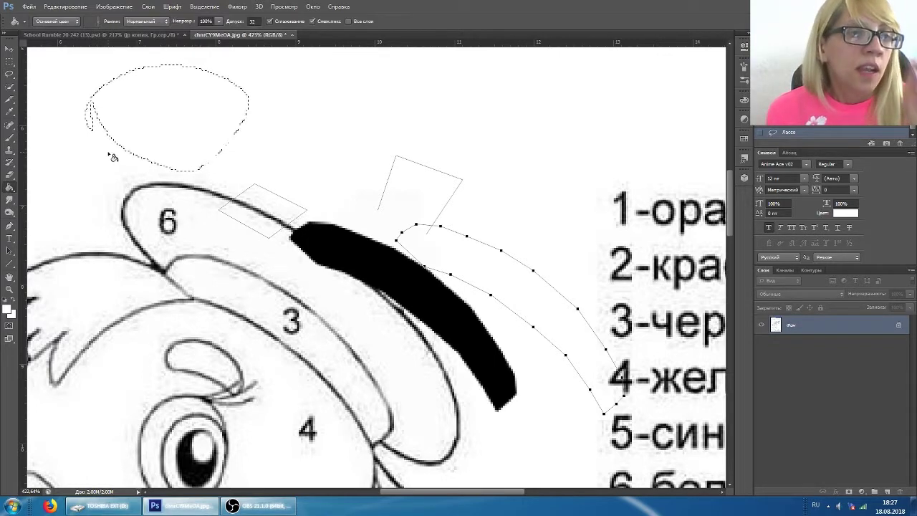
pyautogui.click(6, 303)
pyautogui.click(131, 140)
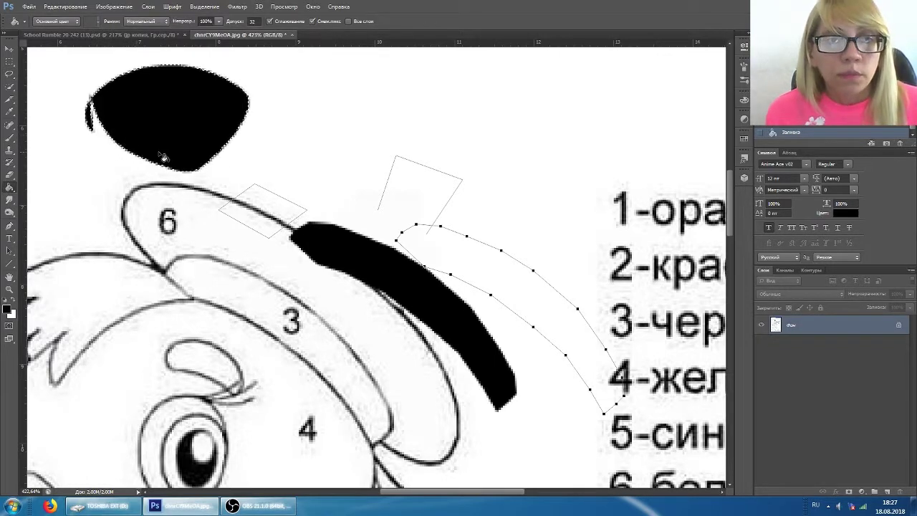
pyautogui.hotkey('ctrl', 'd')
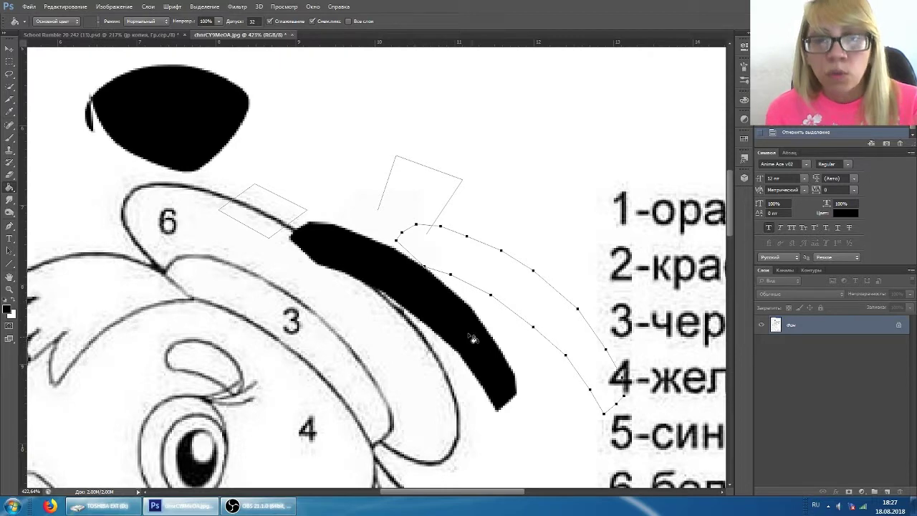
# - Undo the deselection and the black fill of the freehand area above the cap
pyautogui.press('v')
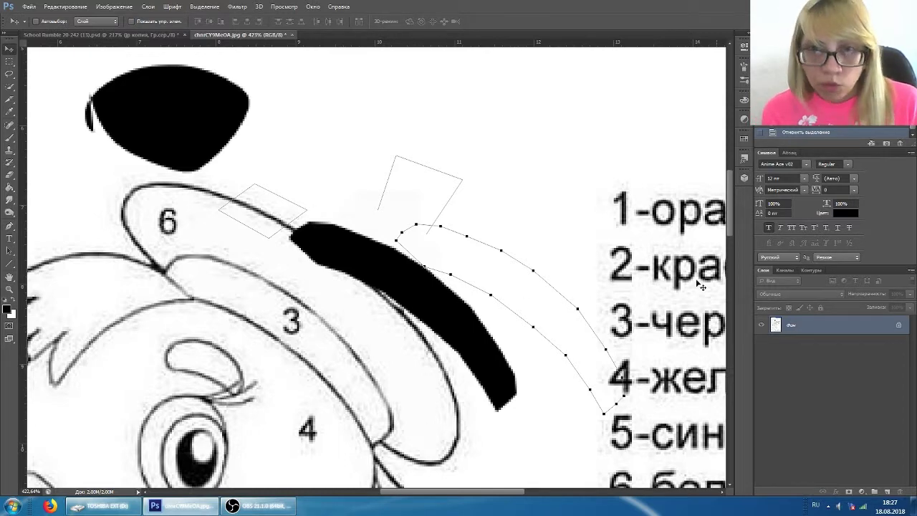
pyautogui.hotkey('ctrl', 'alt', 'z')
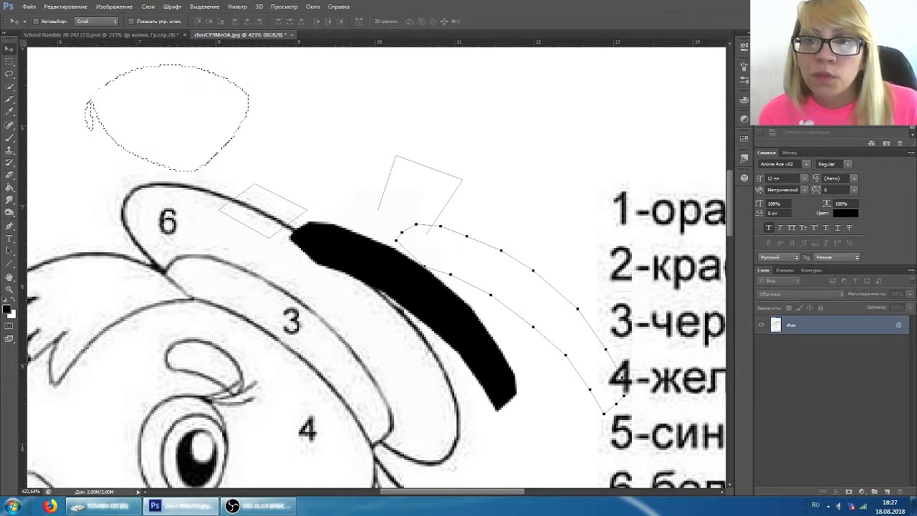
# - Undo the Lasso selection, the band path moves and the black band fill on the background layer
pyautogui.hotkey('ctrl', 'alt', 'z')
pyautogui.hotkey('ctrl', 'alt', 'z')
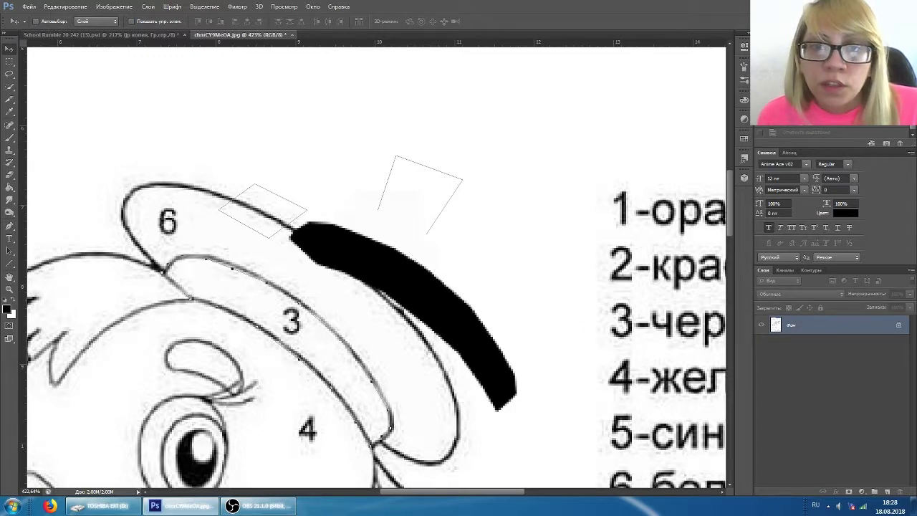
pyautogui.hotkey('ctrl', 'alt', 'z')
pyautogui.hotkey('ctrl', 'alt', 'z')
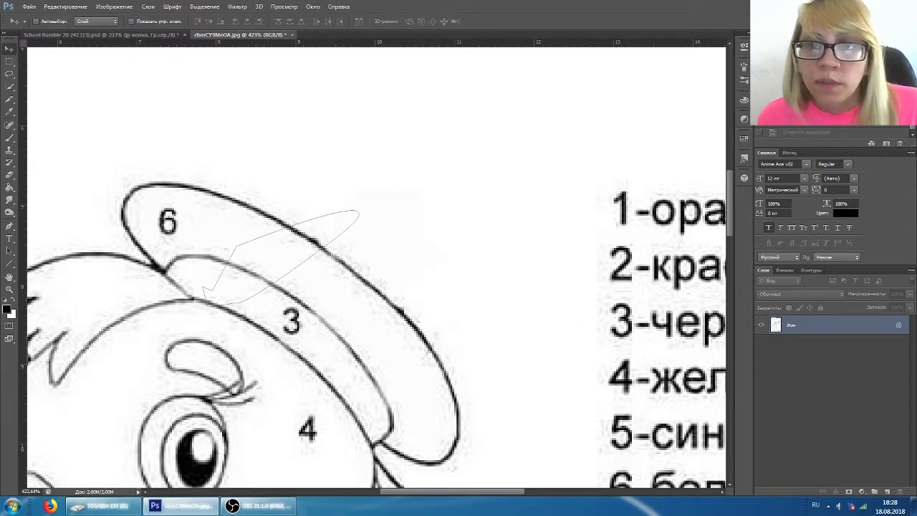
pyautogui.hotkey('ctrl', 'shift', 'z')
pyautogui.hotkey('ctrl', 'alt', 'z')
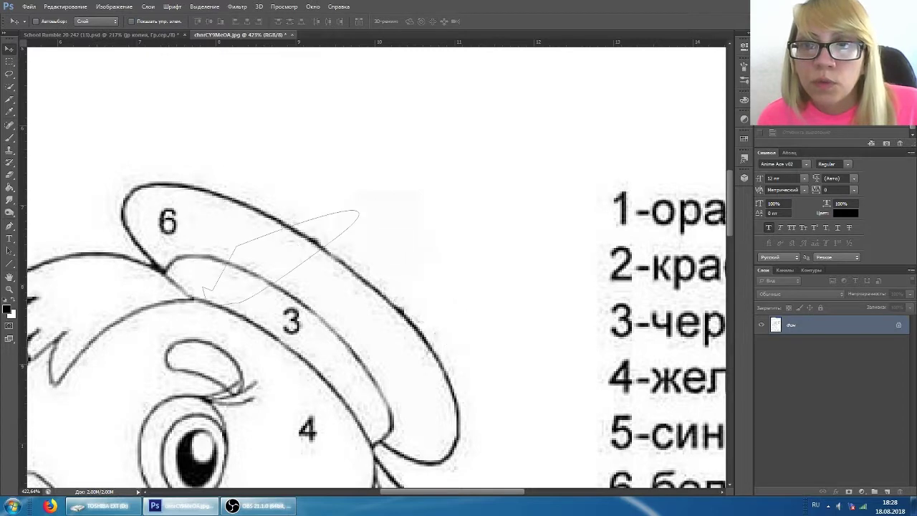
# - Activate the work path (Рабочий контур) and select the band-shaped subpath beside the cap with the Path Selection tool
pyautogui.click(812, 270)
pyautogui.click(807, 301)
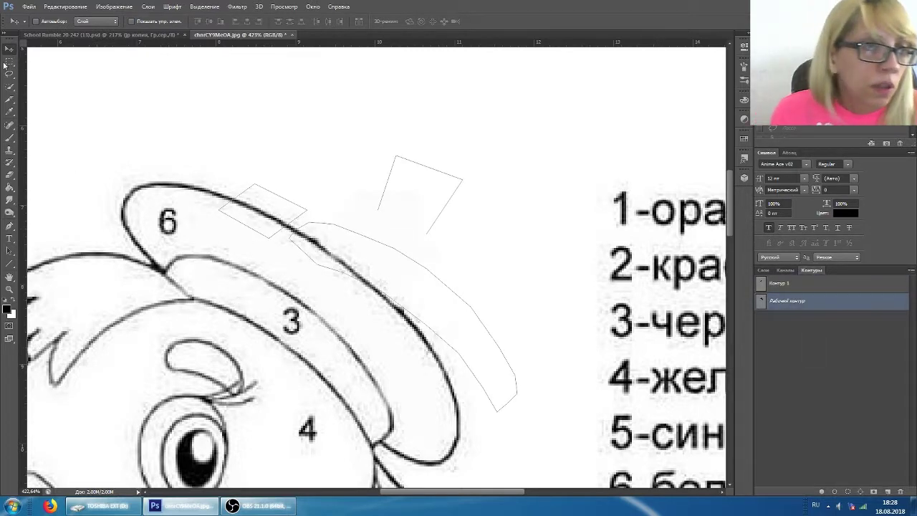
pyautogui.click(10, 251)
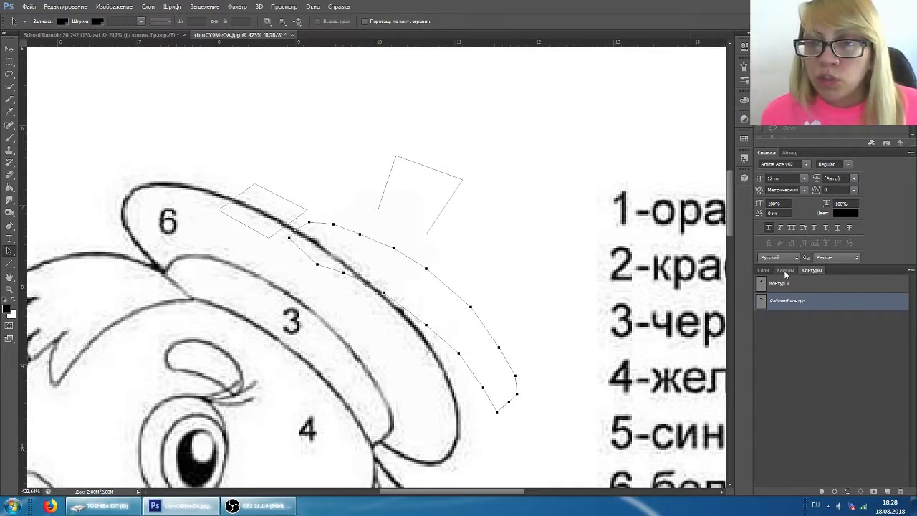
# - Add a new layer above the background and name it "заливка контура"
pyautogui.click(764, 270)
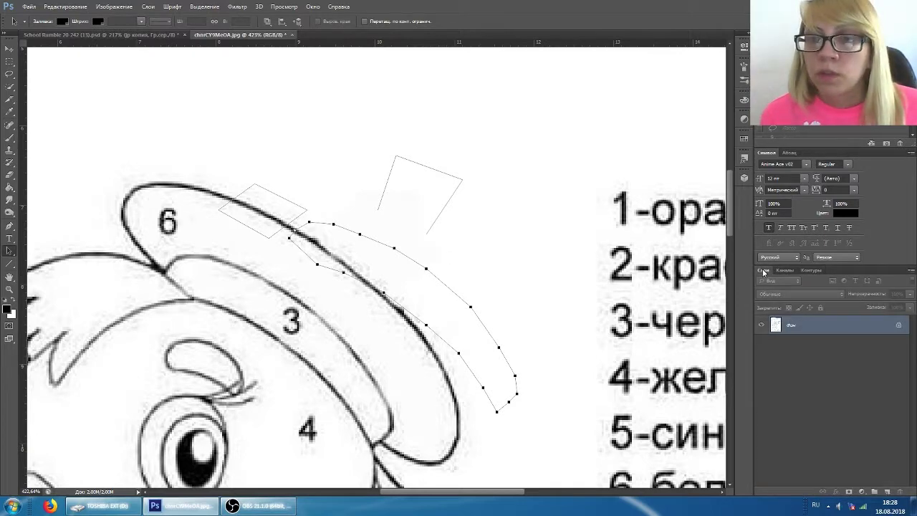
pyautogui.click(888, 492)
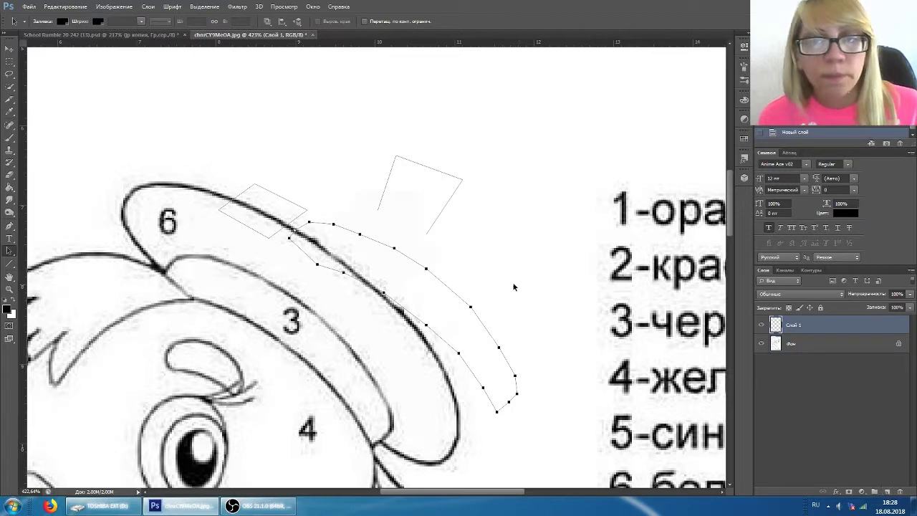
pyautogui.doubleClick(794, 325)
pyautogui.write('4')
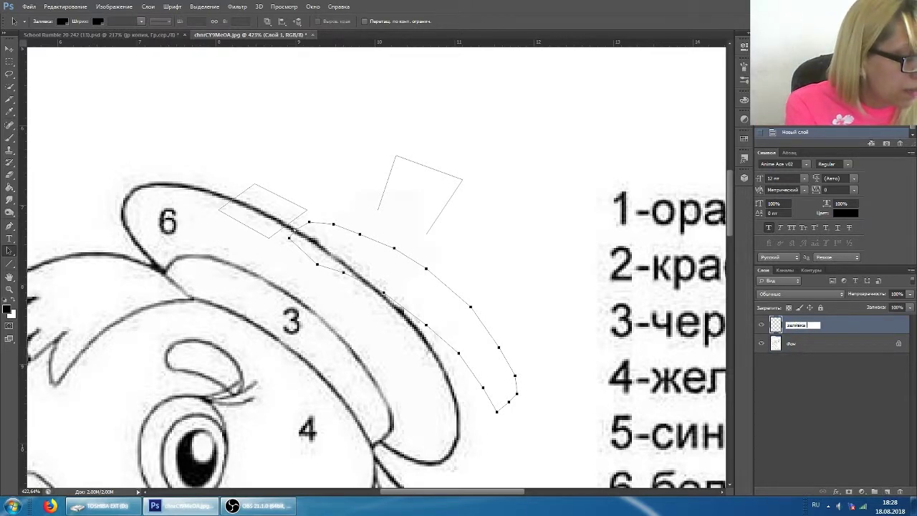
pyautogui.write('аливка контур')
pyautogui.press('Return')
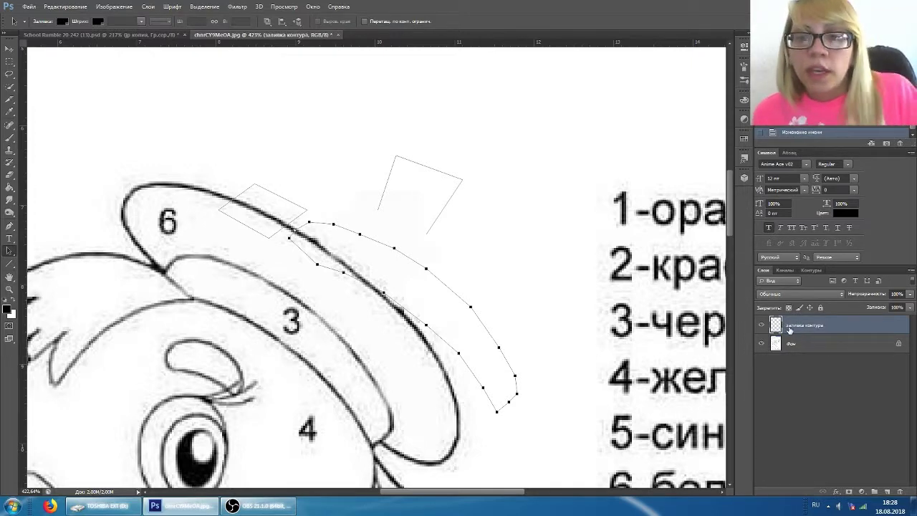
# - Fill the band subpath with black at 100% opacity in Normal mode on the "заливка контура" layer
pyautogui.rightClick(375, 257)
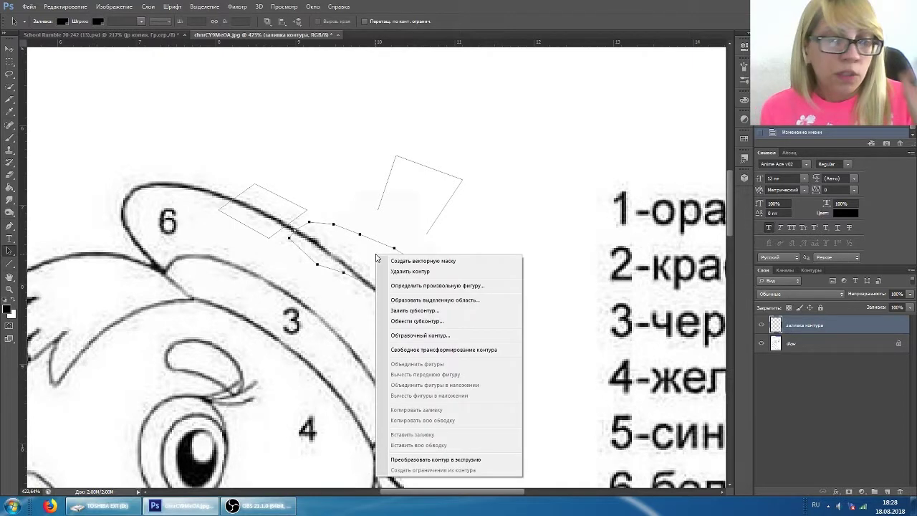
pyautogui.click(416, 310)
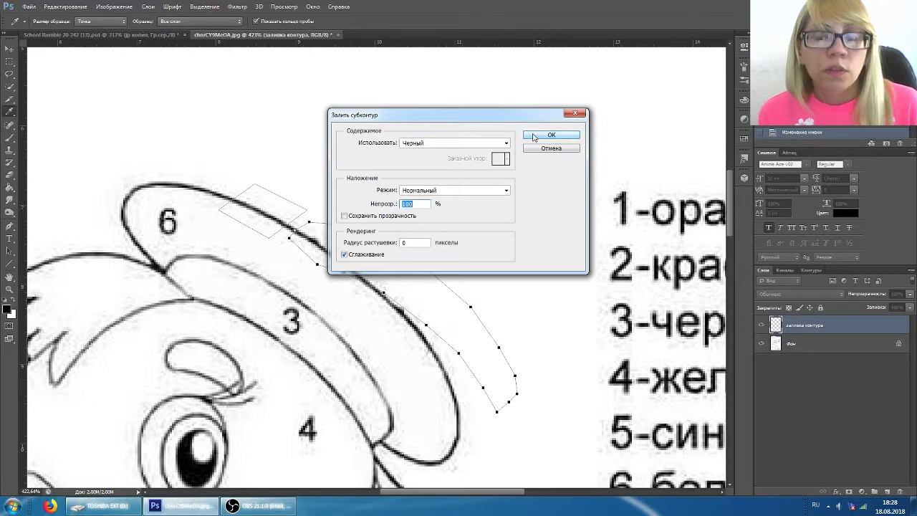
pyautogui.click(534, 137)
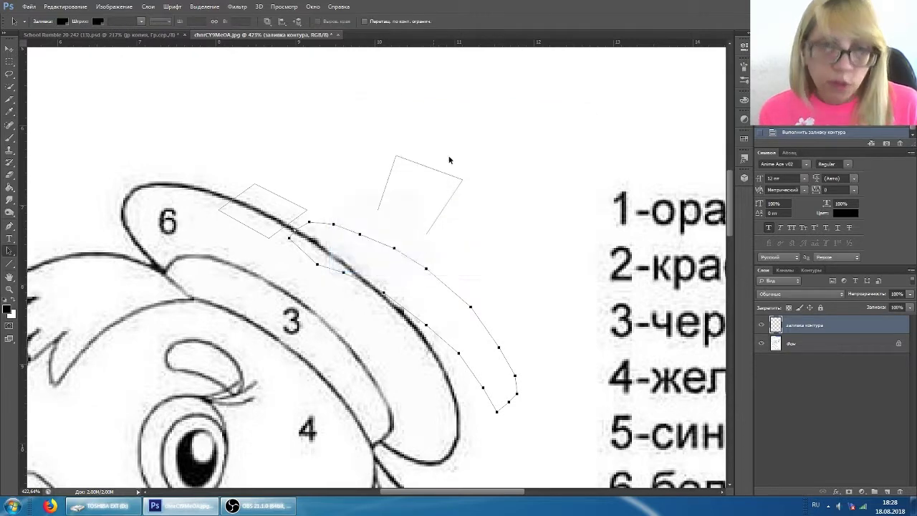
pyautogui.click(802, 345)
pyautogui.click(800, 329)
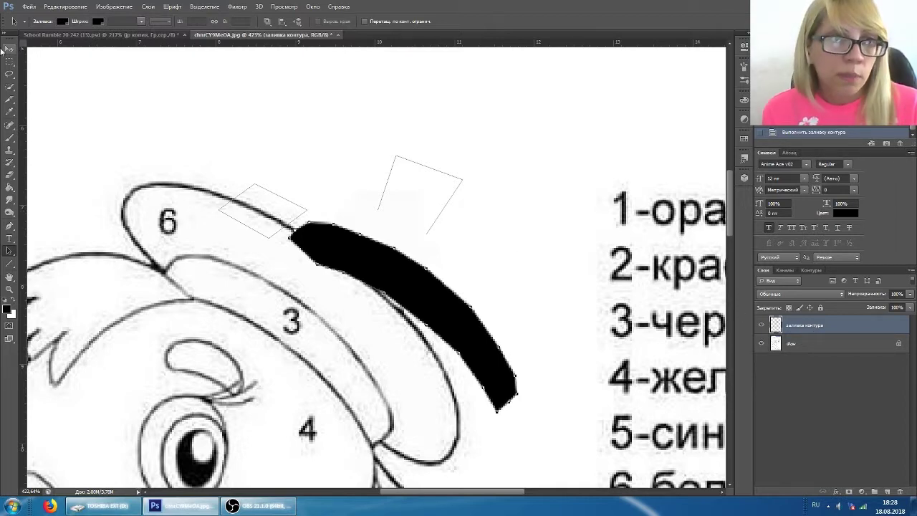
# - Move the black band fill off its path and fit it onto the cap's band area numbered 3
pyautogui.click(9, 49)
pyautogui.moveTo(513, 236); pyautogui.dragTo(417, 269)
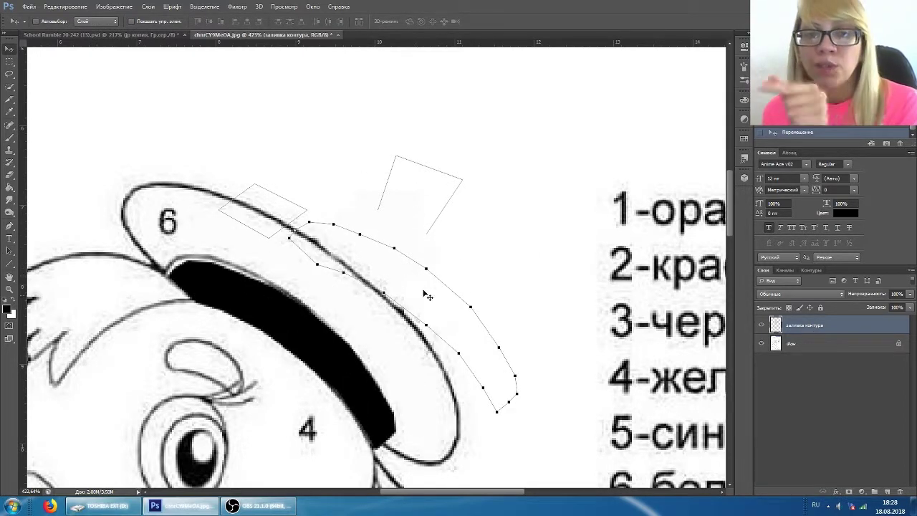
pyautogui.moveTo(324, 331); pyautogui.dragTo(310, 326)
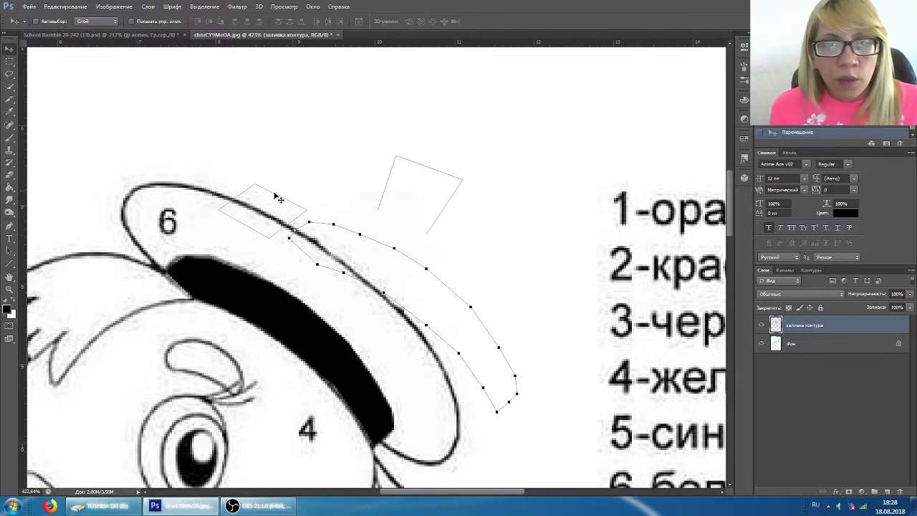
# - Stroke the diamond-shaped subpath on the cap's upper edge with the Brush (Кисть) in black, without simulated pressure
pyautogui.click(8, 240)
pyautogui.click(8, 250)
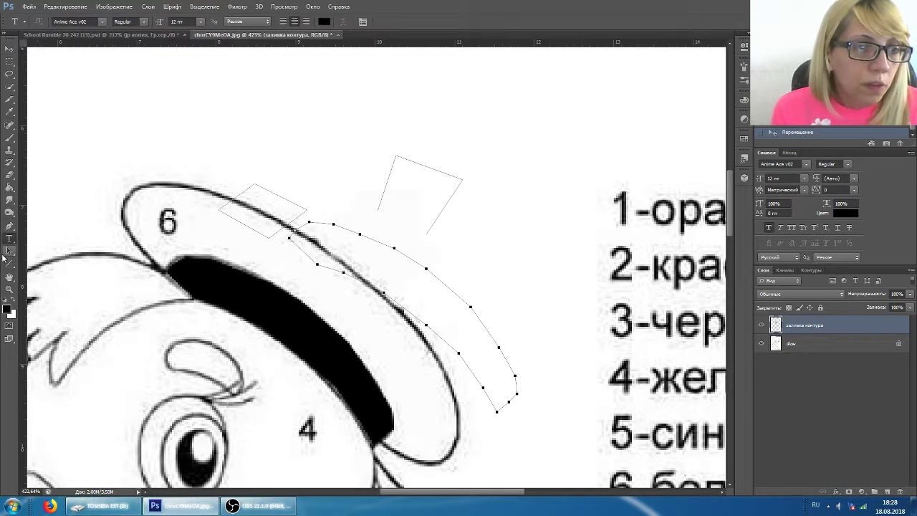
pyautogui.click(260, 204)
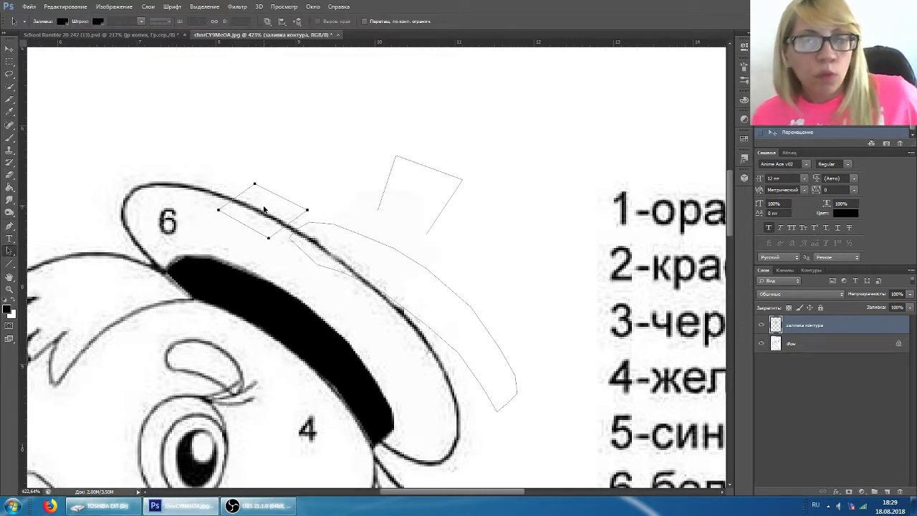
pyautogui.rightClick(264, 209)
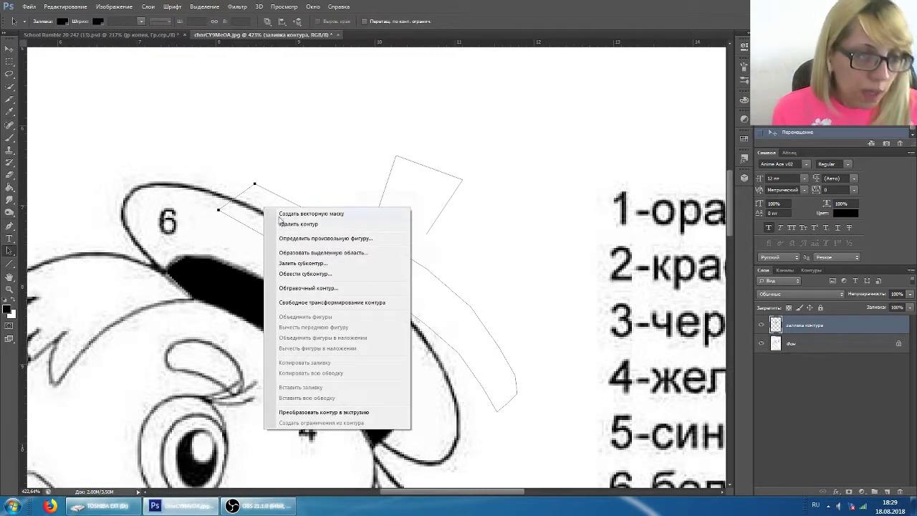
pyautogui.click(304, 274)
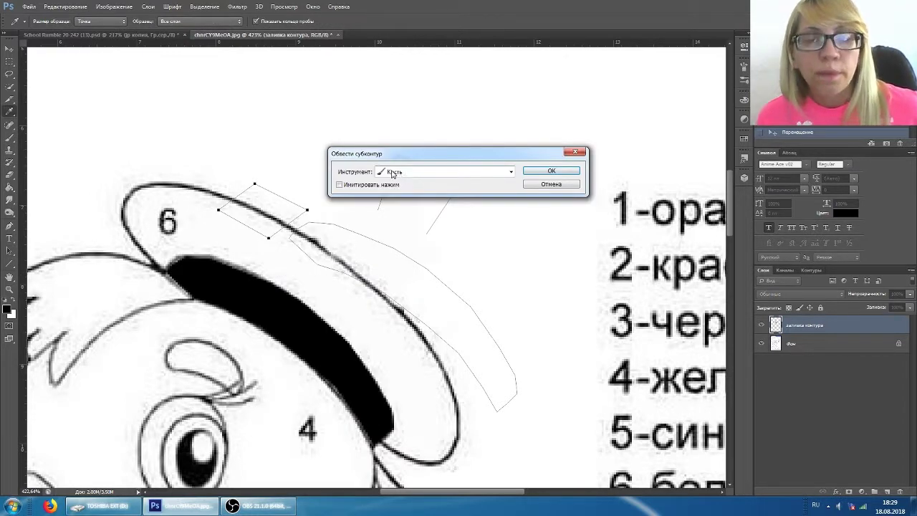
pyautogui.click(392, 173)
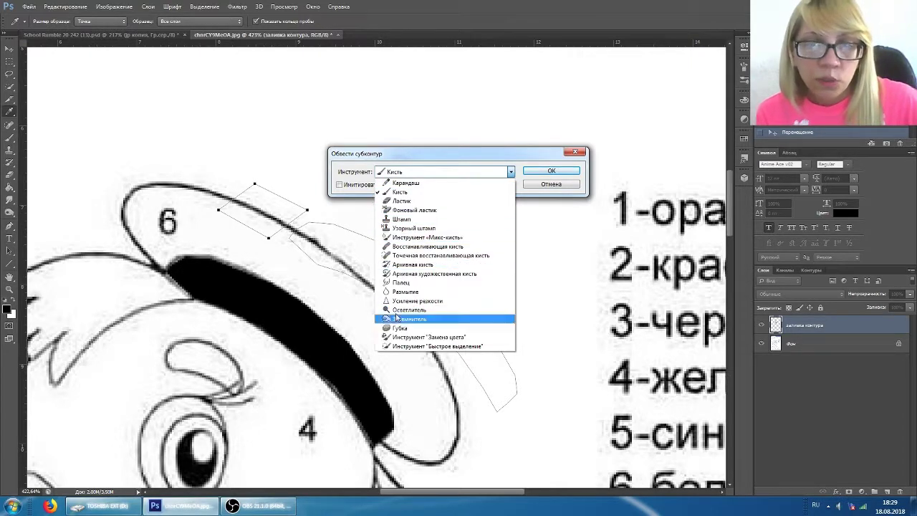
pyautogui.click(419, 175)
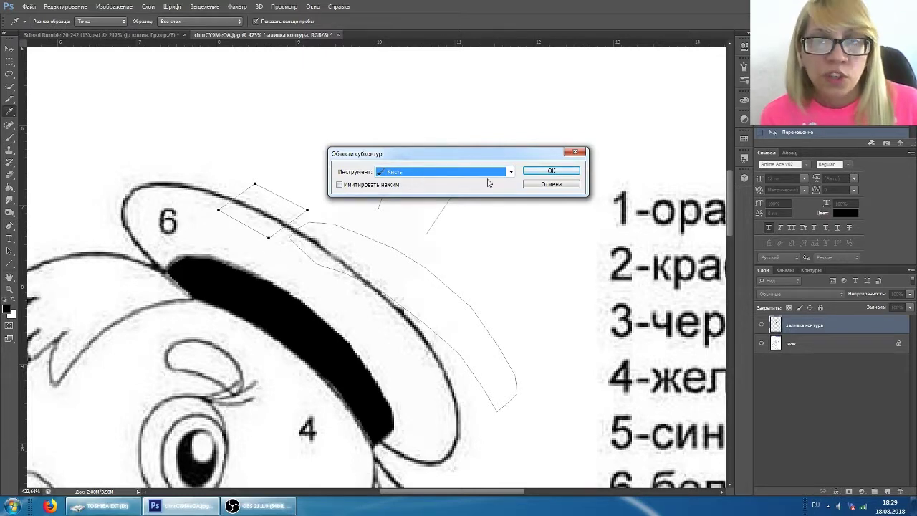
pyautogui.click(542, 173)
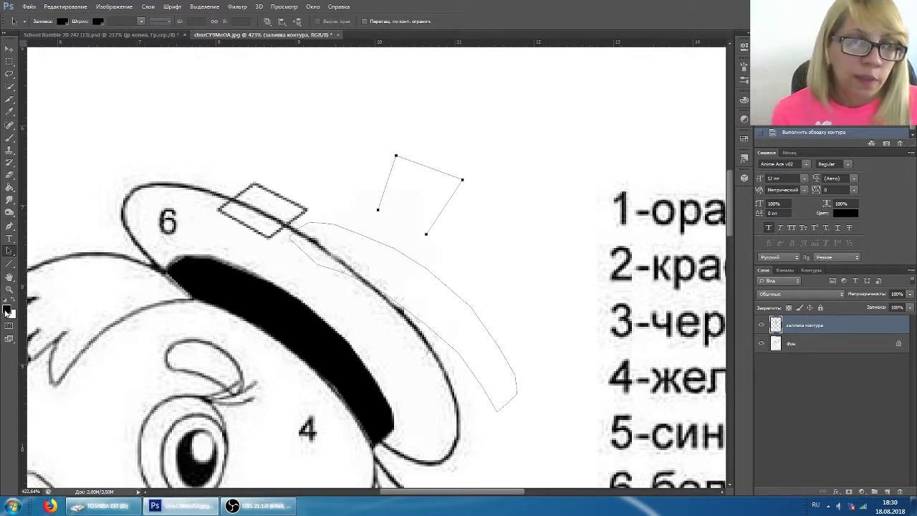
# - Set the foreground colour to red ff0000 and stroke the open subpath above the cap with the Brush
pyautogui.click(7, 311)
pyautogui.click(601, 148)
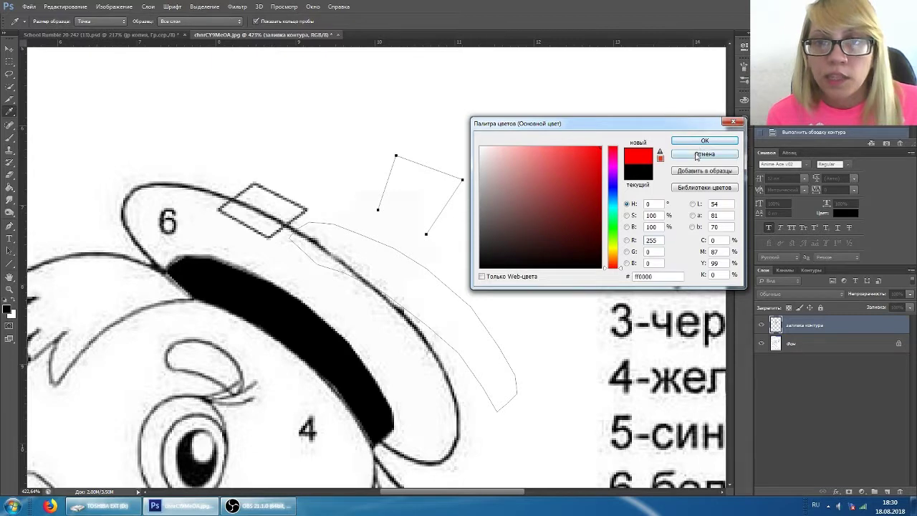
pyautogui.click(703, 140)
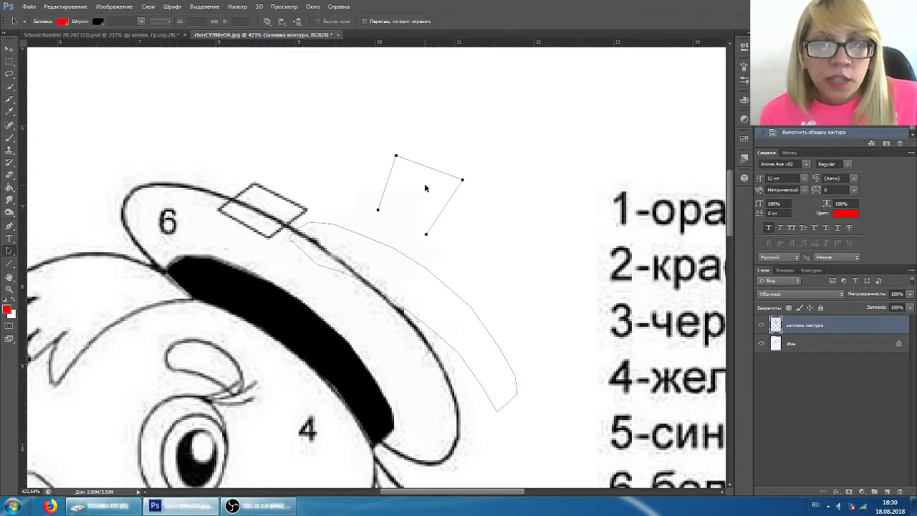
pyautogui.rightClick(425, 185)
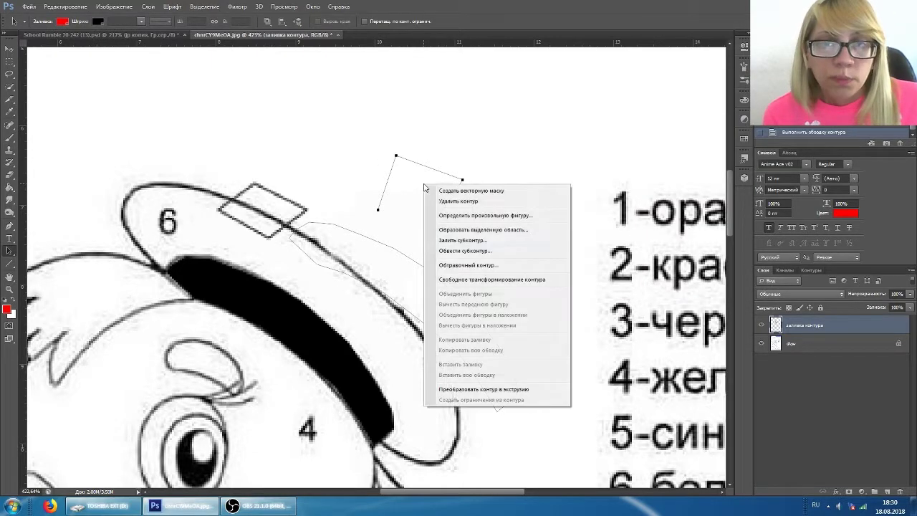
pyautogui.click(466, 251)
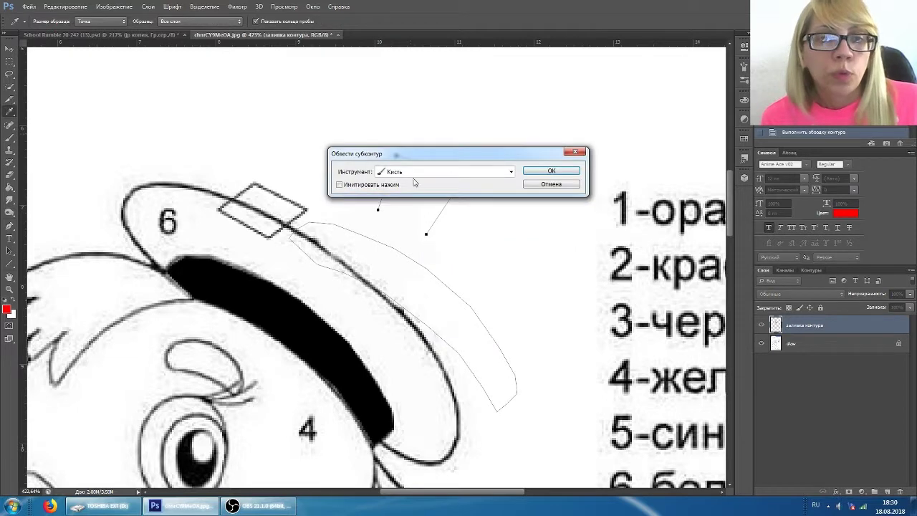
pyautogui.click(551, 170)
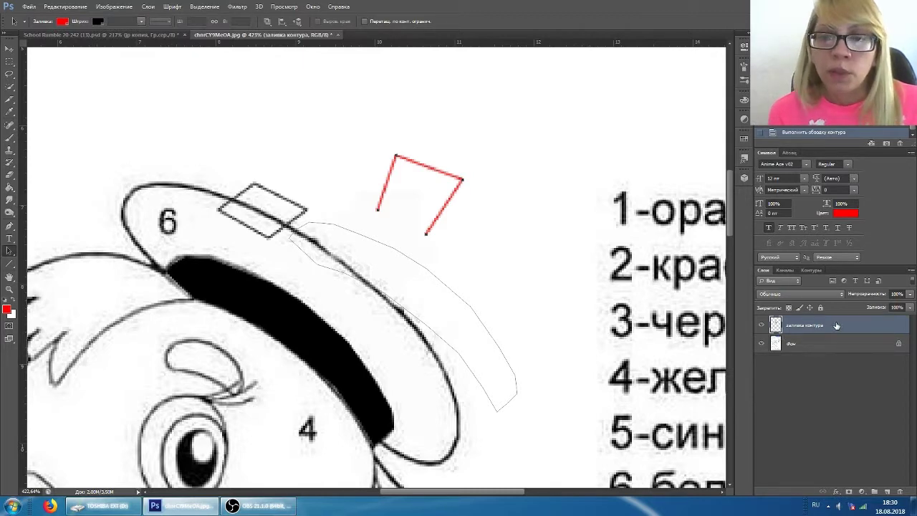
# - Move the "заливка контура" layer's fill and strokes up and to the right, away from their paths
pyautogui.click(10, 48)
pyautogui.moveTo(362, 207)
pyautogui.mouseDown()
pyautogui.moveTo(438, 180)
pyautogui.moveTo(457, 215)
pyautogui.moveTo(482, 202)
pyautogui.moveTo(476, 193)
pyautogui.mouseUp()
pyautogui.moveTo(558, 225)
pyautogui.mouseDown()
pyautogui.moveTo(465, 175)
pyautogui.moveTo(402, 228)
pyautogui.moveTo(444, 239)
pyautogui.mouseUp()
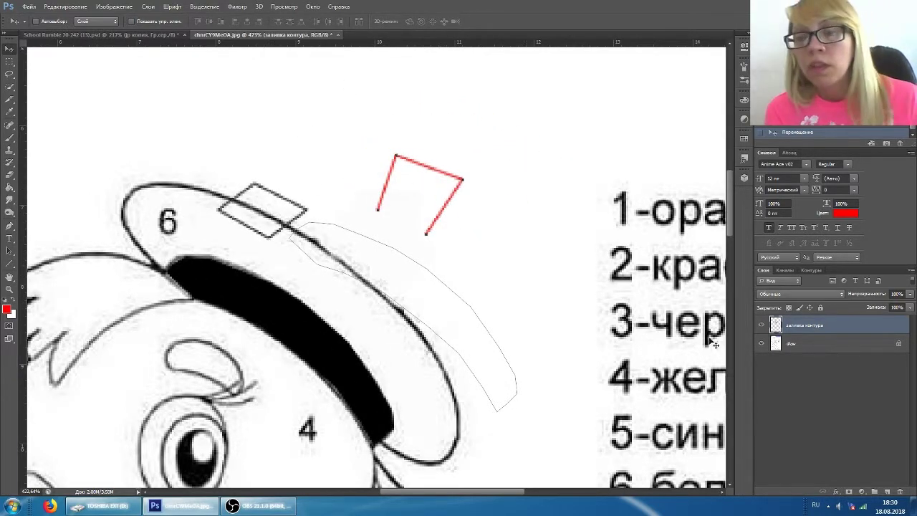
pyautogui.moveTo(528, 282)
pyautogui.mouseDown()
pyautogui.moveTo(634, 280)
pyautogui.moveTo(619, 250)
pyautogui.moveTo(563, 231)
pyautogui.mouseUp()
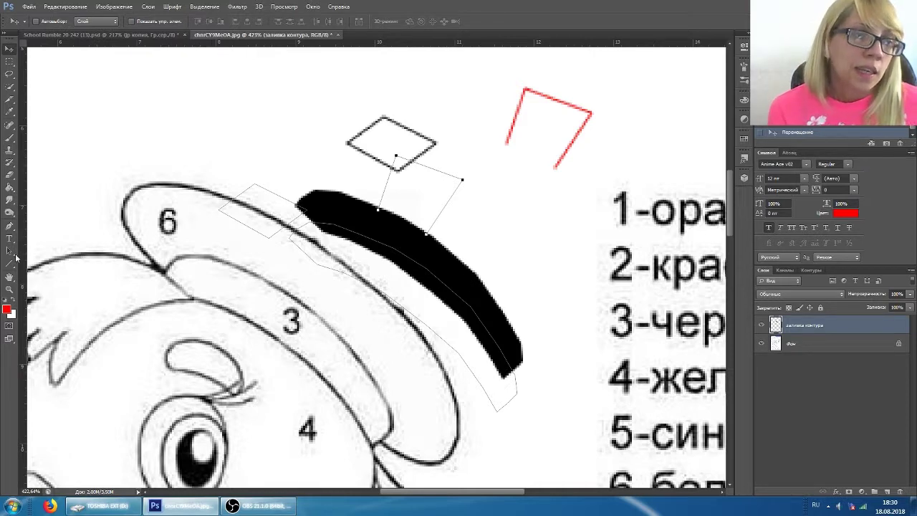
# - Switch the Pen tool's drawing mode from path to Shape (Фигура)
pyautogui.click(9, 227)
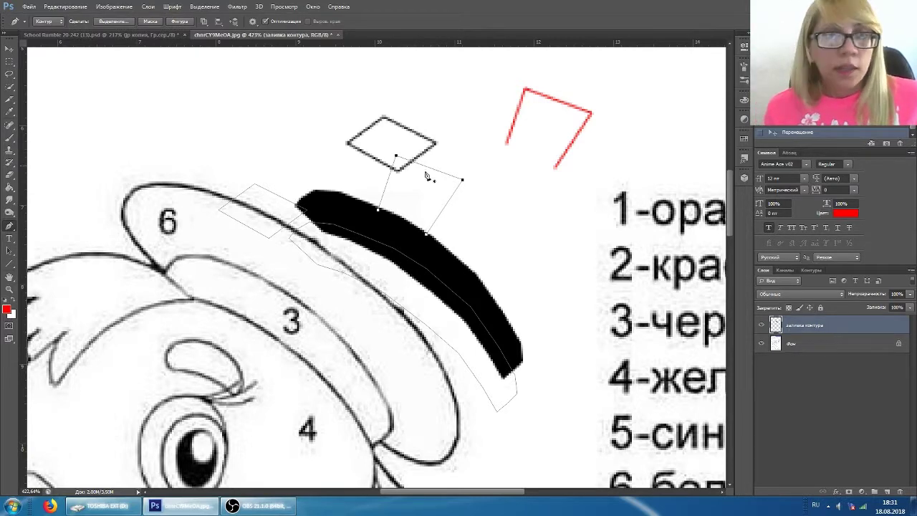
pyautogui.click(47, 22)
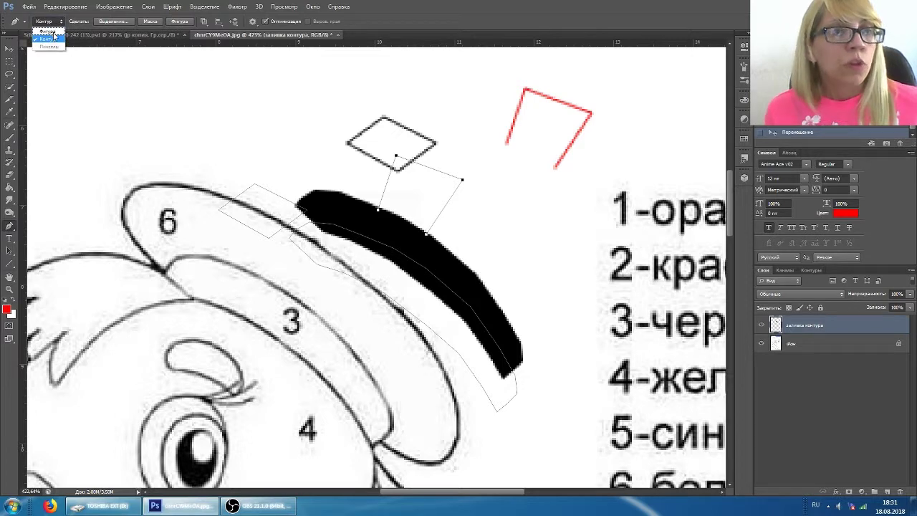
pyautogui.click(265, 508)
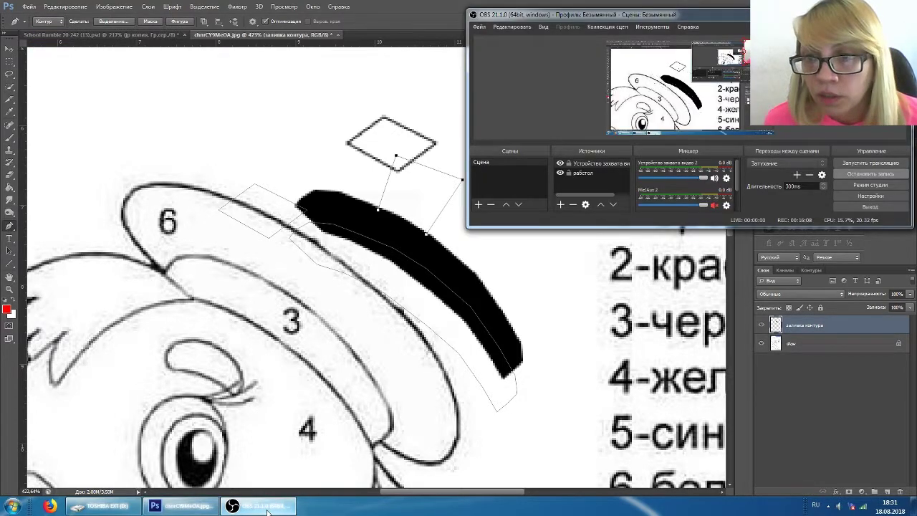
pyautogui.click(849, 392)
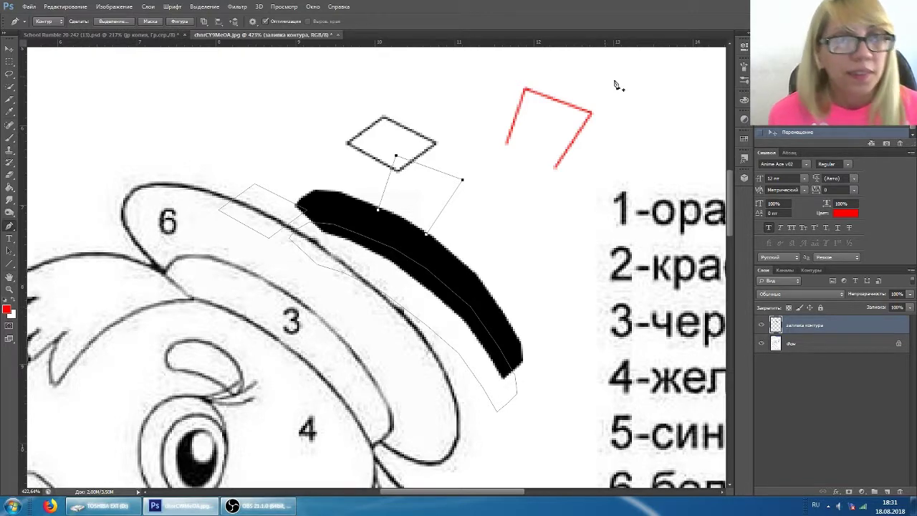
pyautogui.click(45, 21)
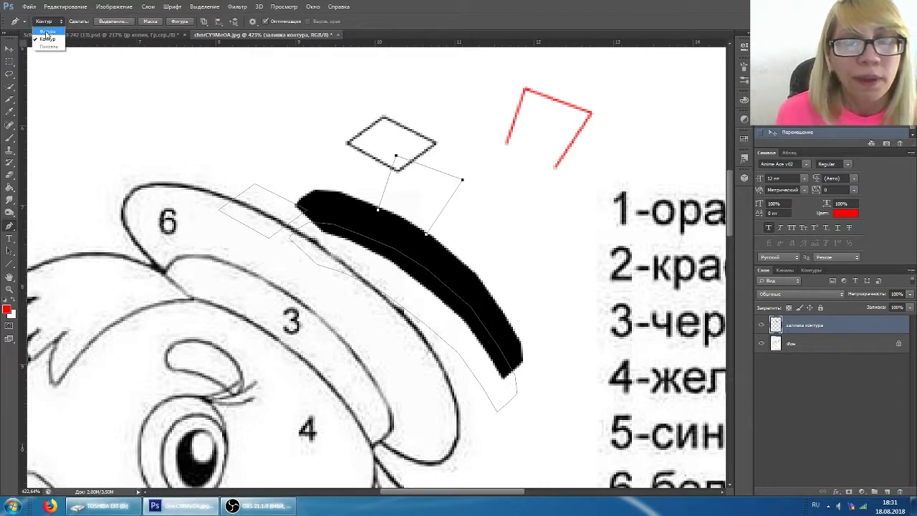
pyautogui.click(46, 32)
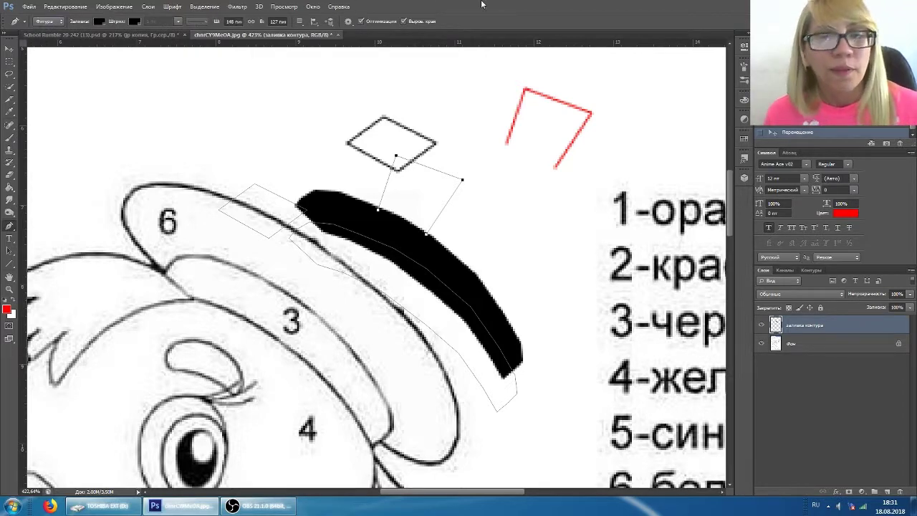